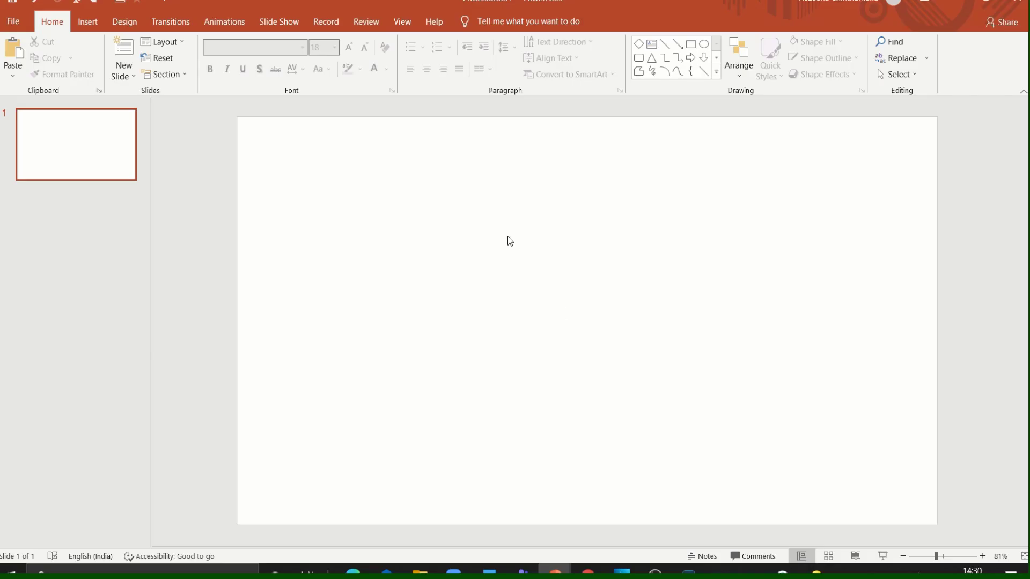
Give the slide a light grey-blue solid background fill
{"action": "right_click", "coordinate": [507, 236]}
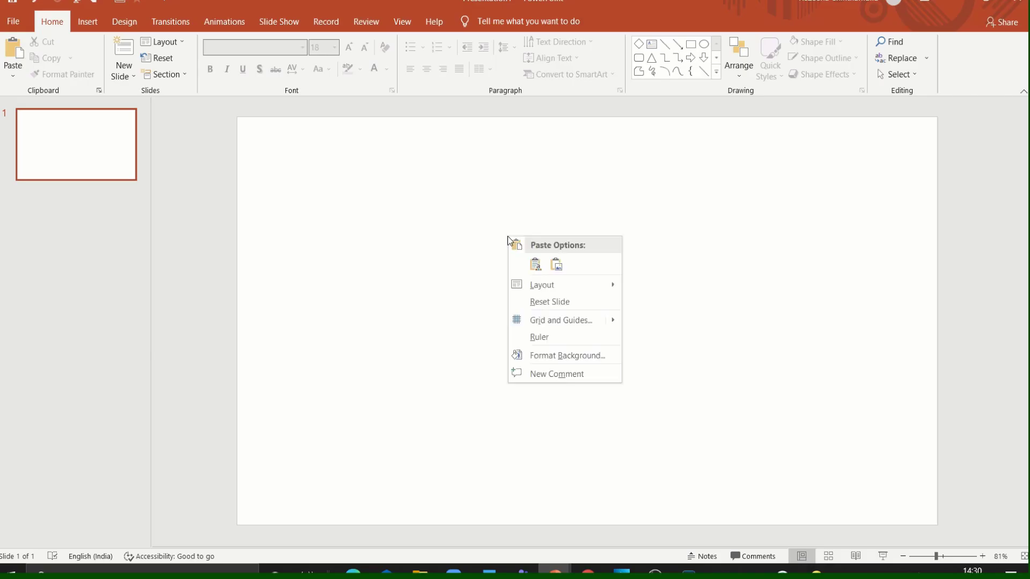
{"action": "left_click", "coordinate": [546, 351]}
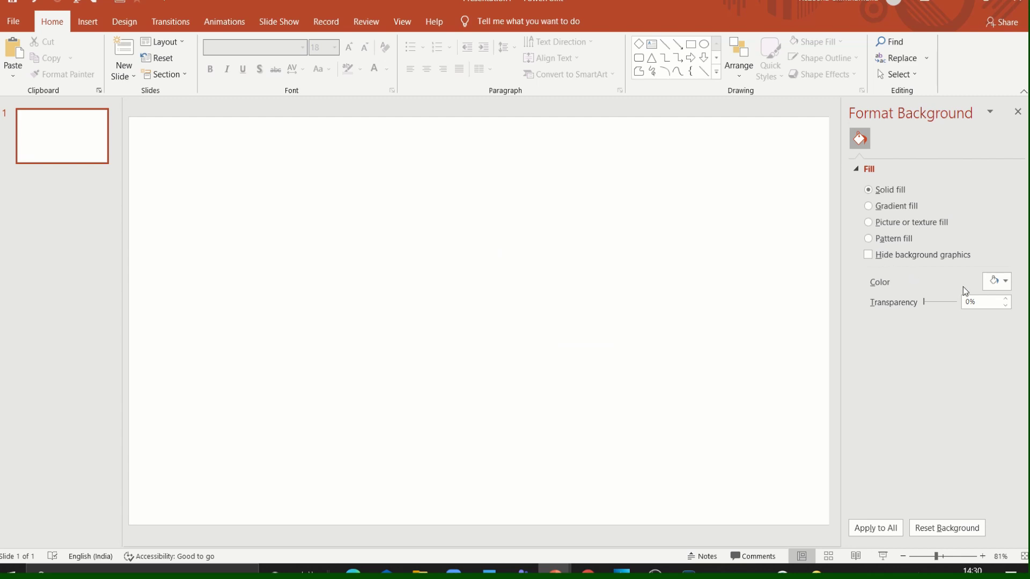
{"action": "left_click", "coordinate": [997, 281]}
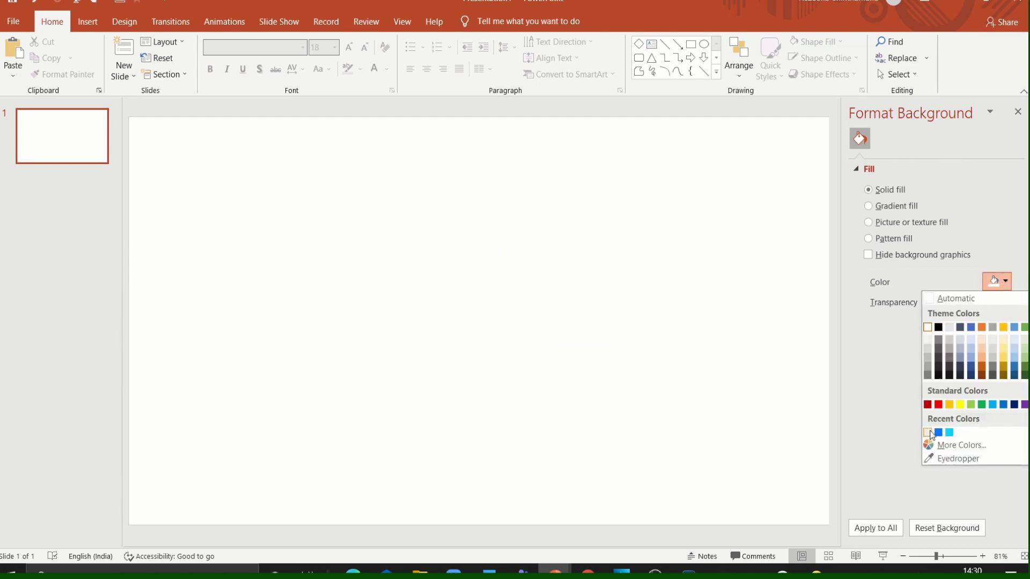
{"action": "left_click", "coordinate": [930, 433]}
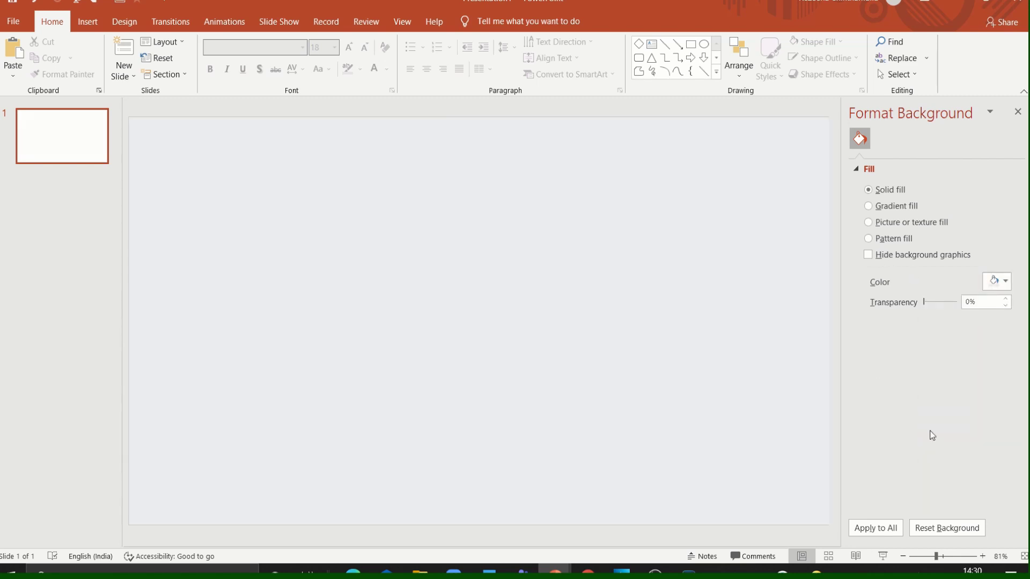
{"action": "left_click", "coordinate": [639, 45]}
Draw a diamond mid-slide with no outline and the light background-colour fill
{"action": "left_click_drag", "start_coordinate": [429, 256], "coordinate": [573, 404]}
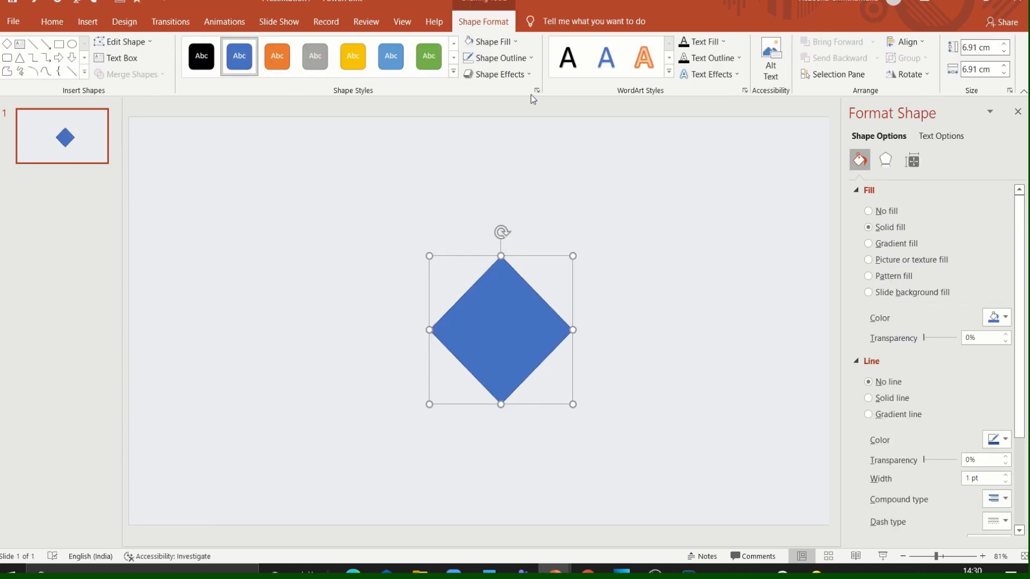
{"action": "left_click", "coordinate": [499, 57]}
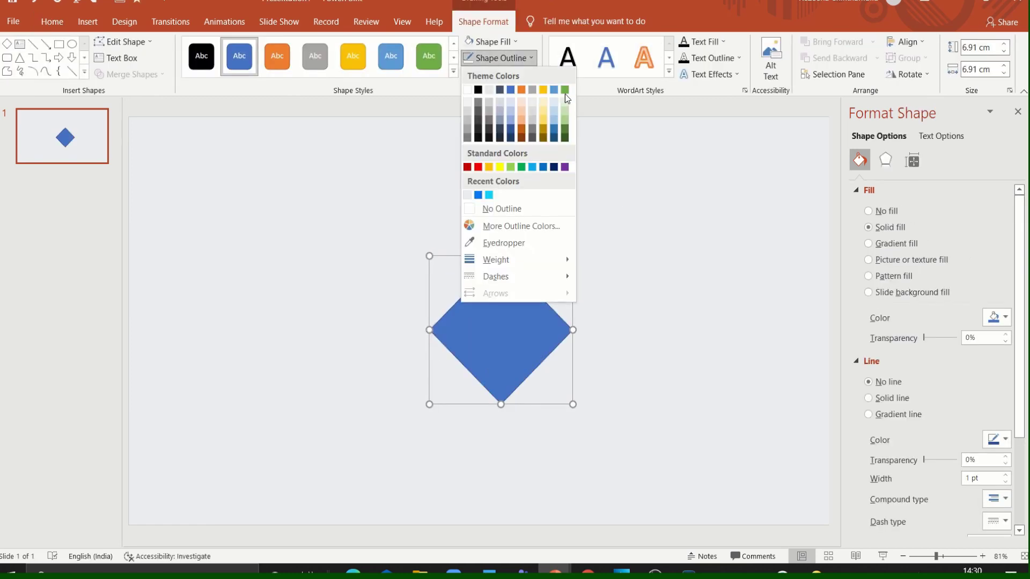
{"action": "left_click", "coordinate": [536, 209]}
{"action": "left_click", "coordinate": [510, 41]}
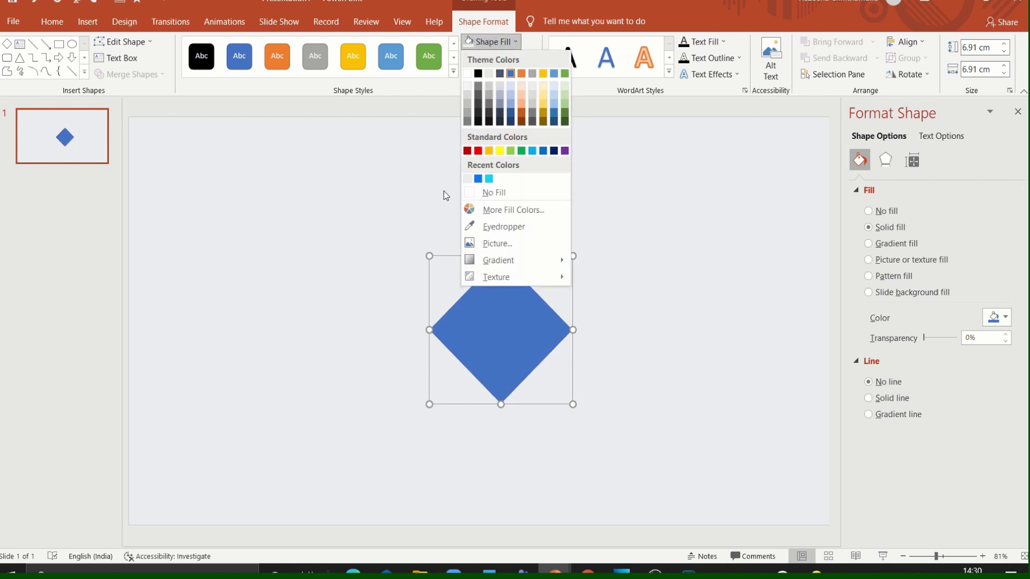
{"action": "left_click", "coordinate": [468, 179]}
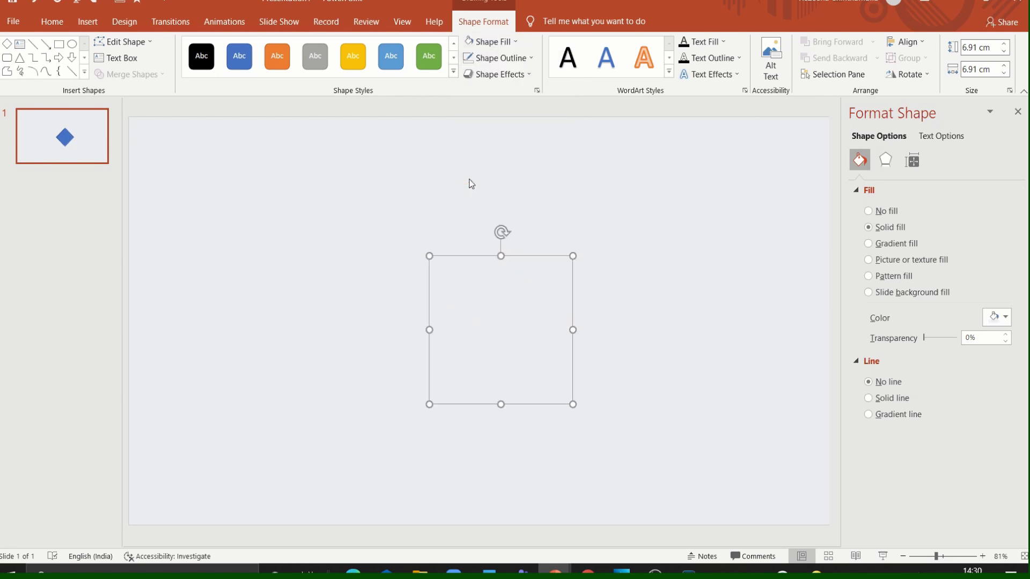
Add an outer shadow (54% transparency, 11 pt blur, 4 pt distance) and centre the diamond
{"action": "left_click", "coordinate": [886, 169]}
{"action": "left_click", "coordinate": [1003, 212]}
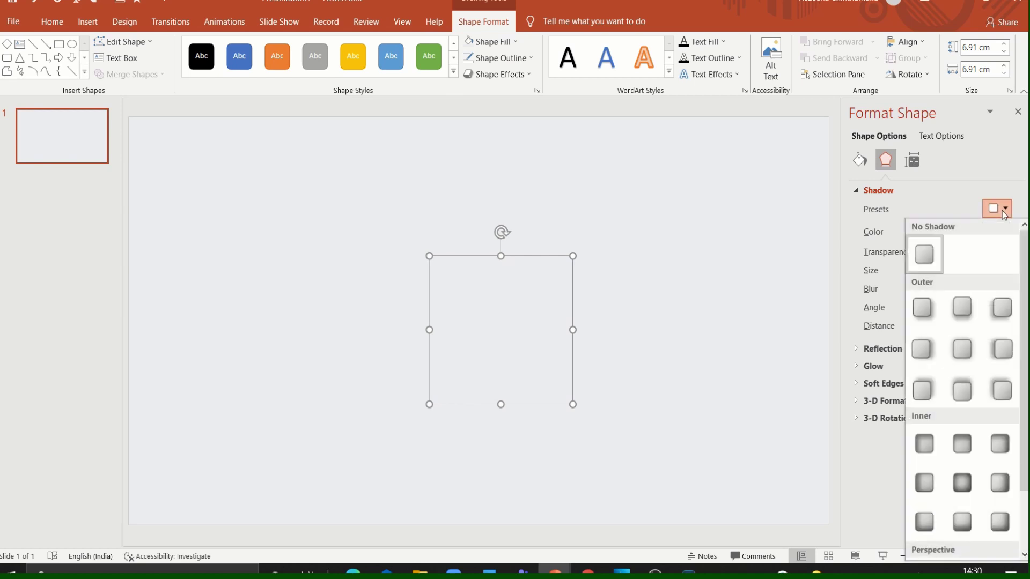
{"action": "left_click", "coordinate": [918, 310]}
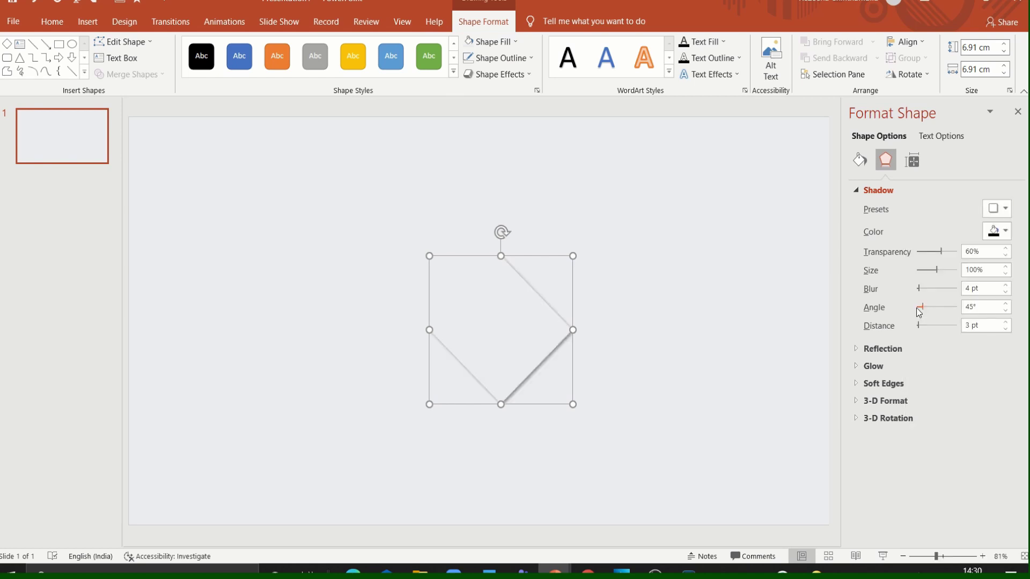
{"action": "left_click_drag", "start_coordinate": [940, 251], "coordinate": [940, 251]}
{"action": "left_click", "coordinate": [919, 326]}
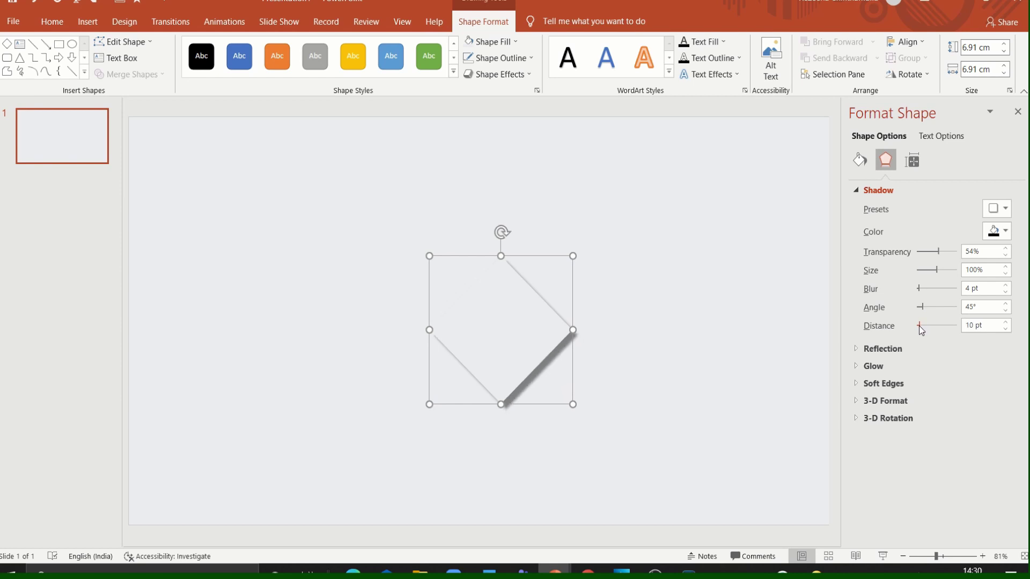
{"action": "left_click", "coordinate": [1005, 329]}
{"action": "left_click", "coordinate": [1005, 329]}
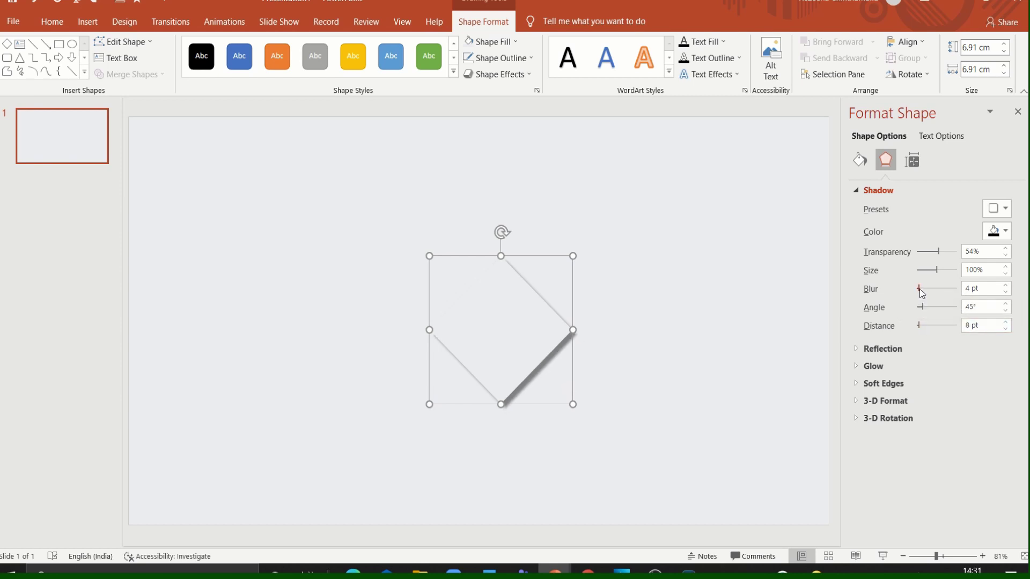
{"action": "left_click", "coordinate": [922, 289]}
{"action": "left_click", "coordinate": [1005, 329]}
{"action": "left_click", "coordinate": [1005, 329]}
{"action": "left_click", "coordinate": [1004, 329]}
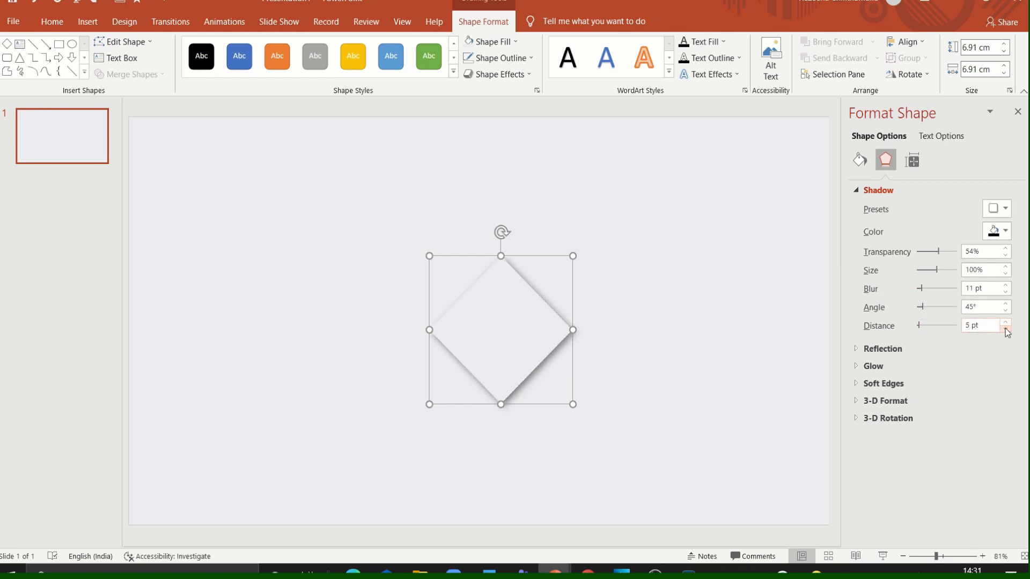
{"action": "left_click_drag", "start_coordinate": [551, 338], "coordinate": [505, 334]}
{"action": "left_click", "coordinate": [1005, 329]}
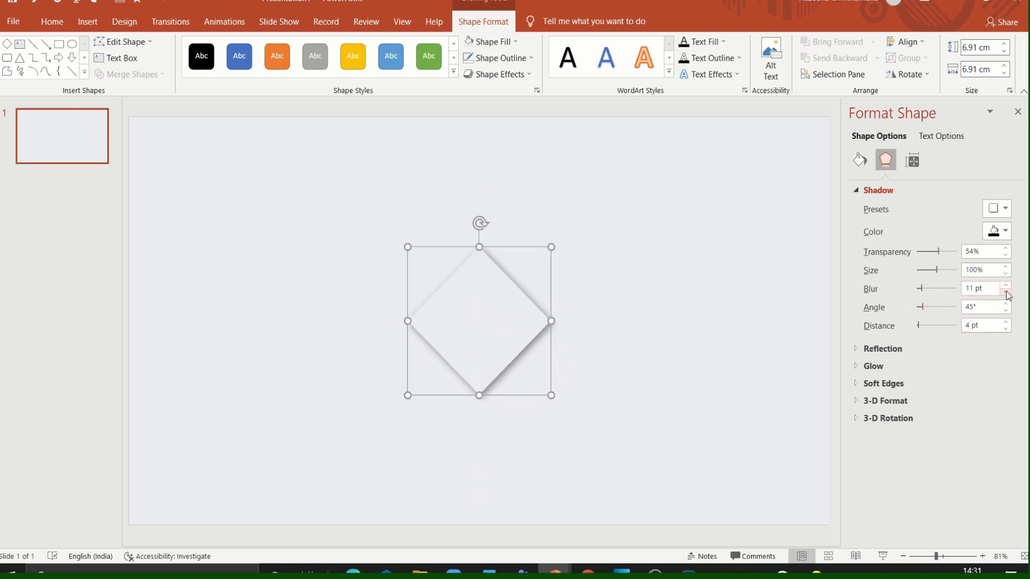
Duplicate the diamond to the right and apply an outer shadow preset to the copy
{"action": "mouse_move", "coordinate": [483, 329]}
{"action": "left_mouse_down"}
{"action": "mouse_move", "coordinate": [654, 313]}
{"action": "mouse_move", "coordinate": [636, 318]}
{"action": "left_mouse_up"}
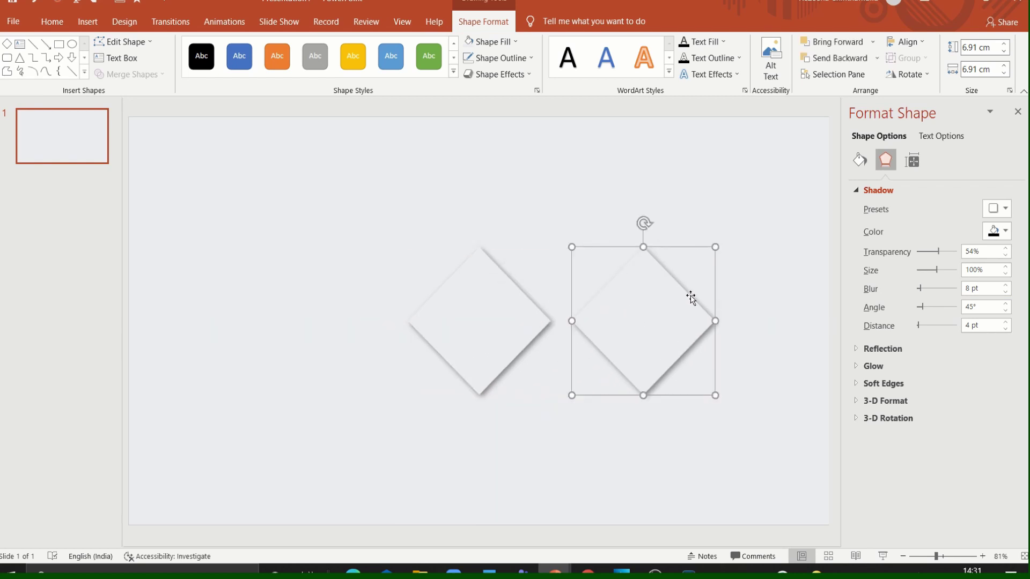
{"action": "left_click", "coordinate": [1001, 213]}
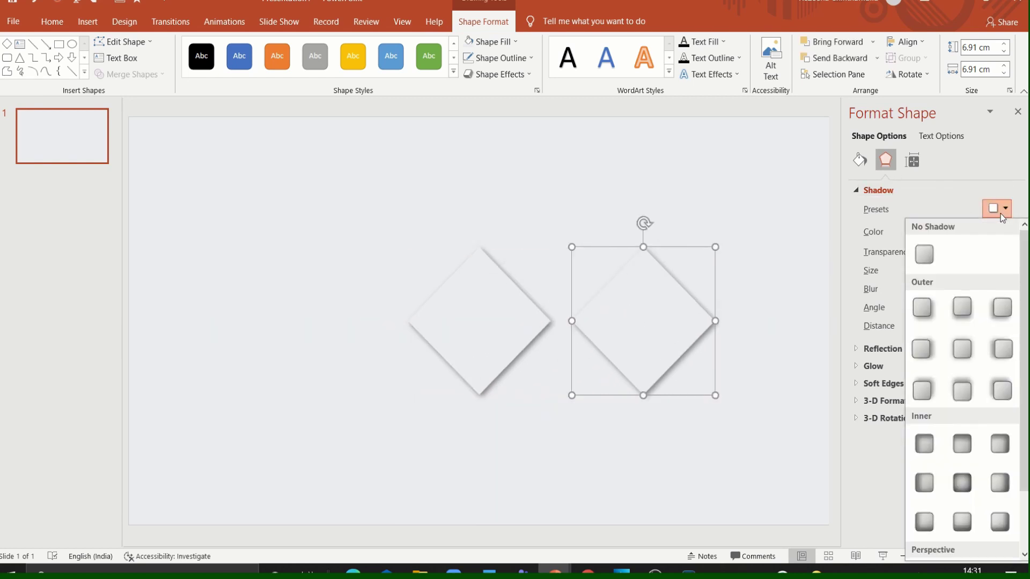
{"action": "left_click", "coordinate": [1003, 389]}
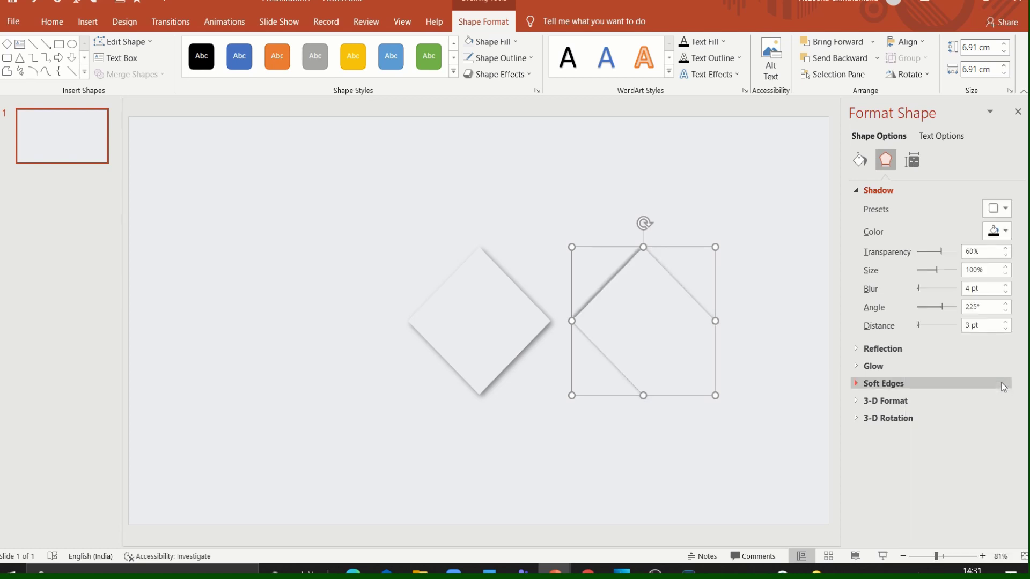
Make the copy's shadow white with 33% transparency, 14 pt blur and 11 pt distance
{"action": "left_click", "coordinate": [1005, 232]}
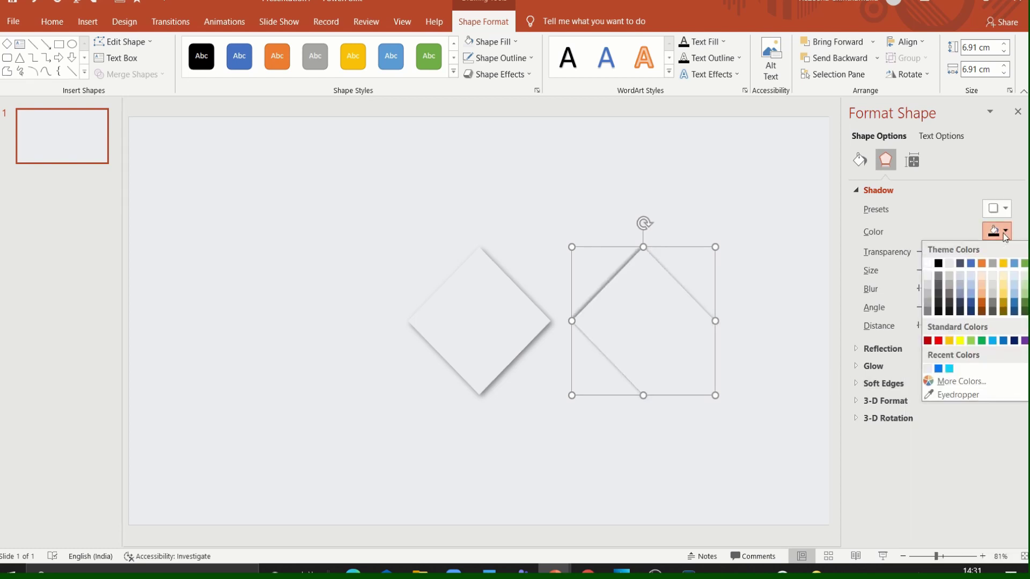
{"action": "left_click", "coordinate": [927, 262]}
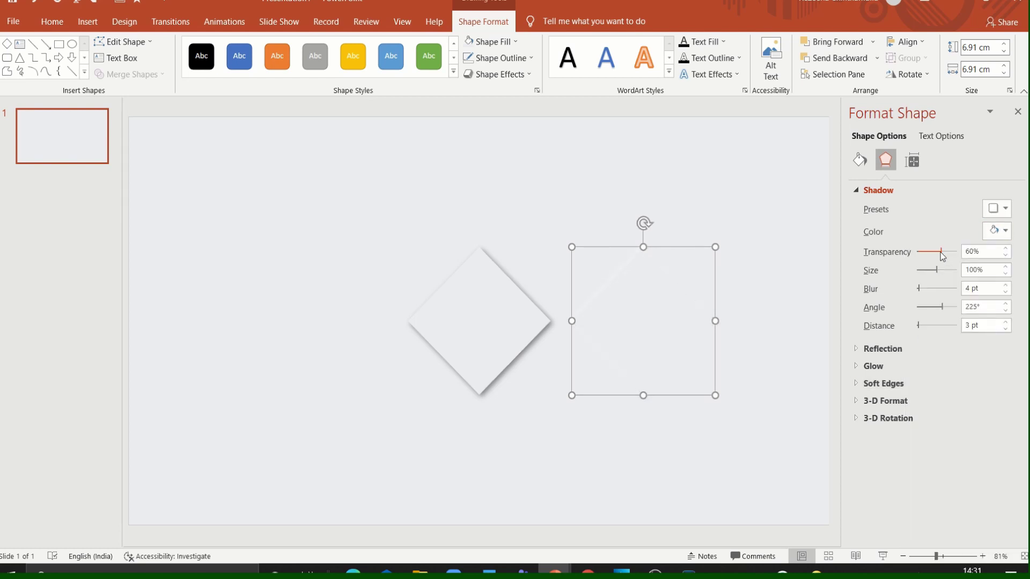
{"action": "left_click_drag", "start_coordinate": [941, 251], "coordinate": [929, 252]}
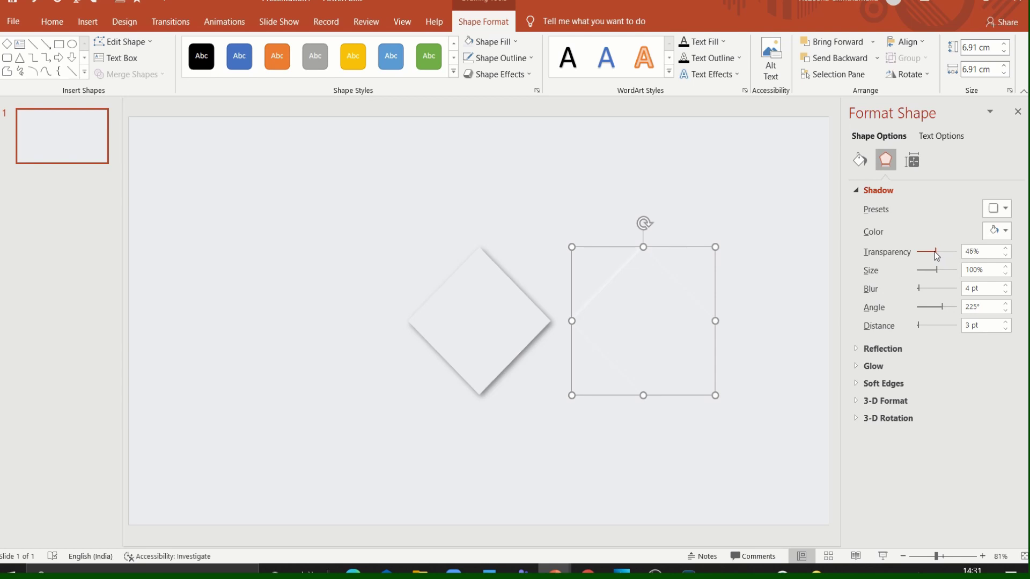
{"action": "left_click", "coordinate": [1005, 285]}
{"action": "left_click", "coordinate": [1005, 285]}
{"action": "left_click", "coordinate": [1007, 288]}
{"action": "left_click", "coordinate": [1005, 323]}
{"action": "left_click", "coordinate": [1005, 323]}
{"action": "left_click", "coordinate": [1005, 323]}
{"action": "left_click", "coordinate": [1006, 329]}
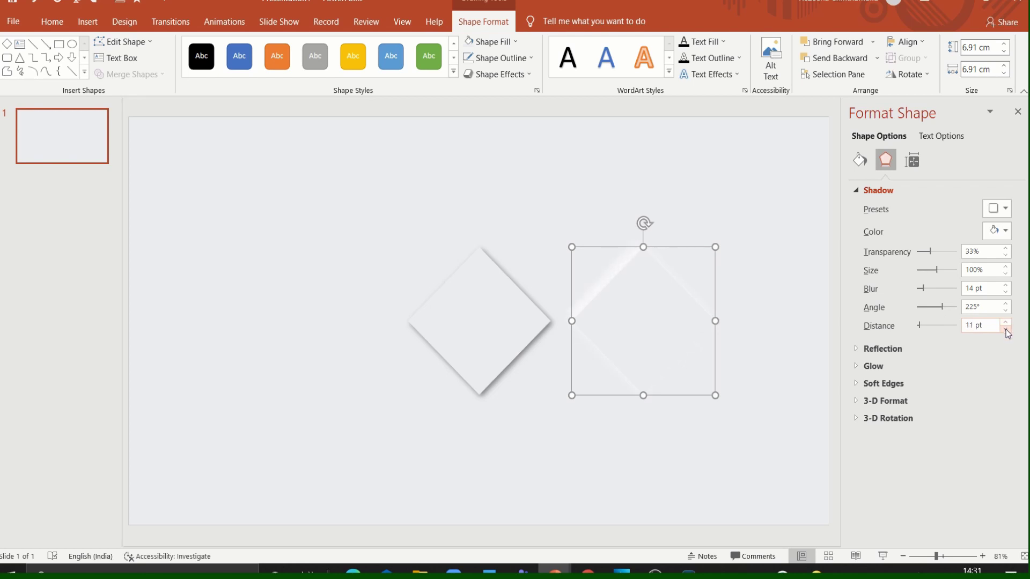
{"action": "left_click", "coordinate": [514, 324], "text": "shift"}
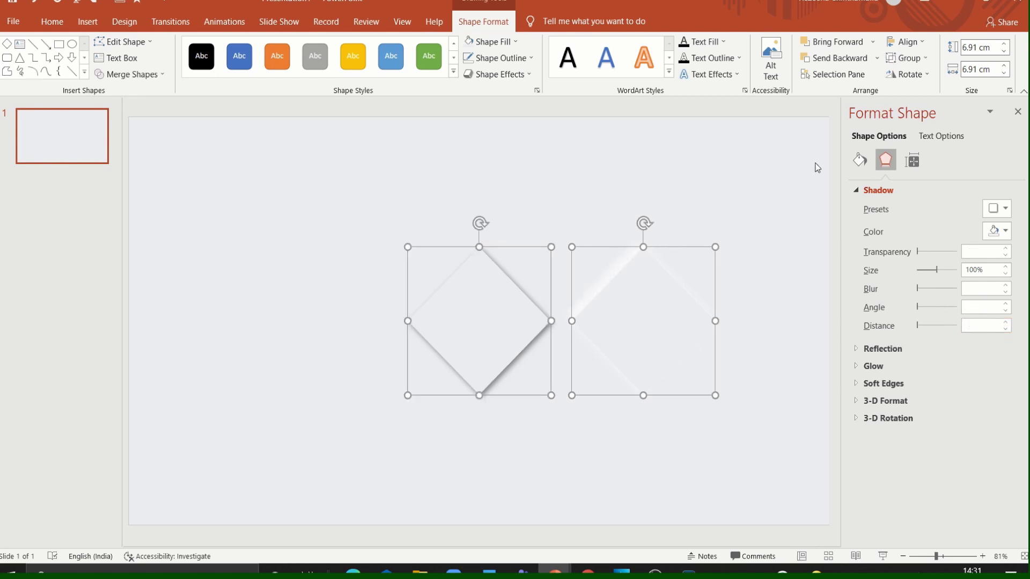
Centre-align the two diamonds on each other and shift the stack slightly left
{"action": "left_click", "coordinate": [919, 46]}
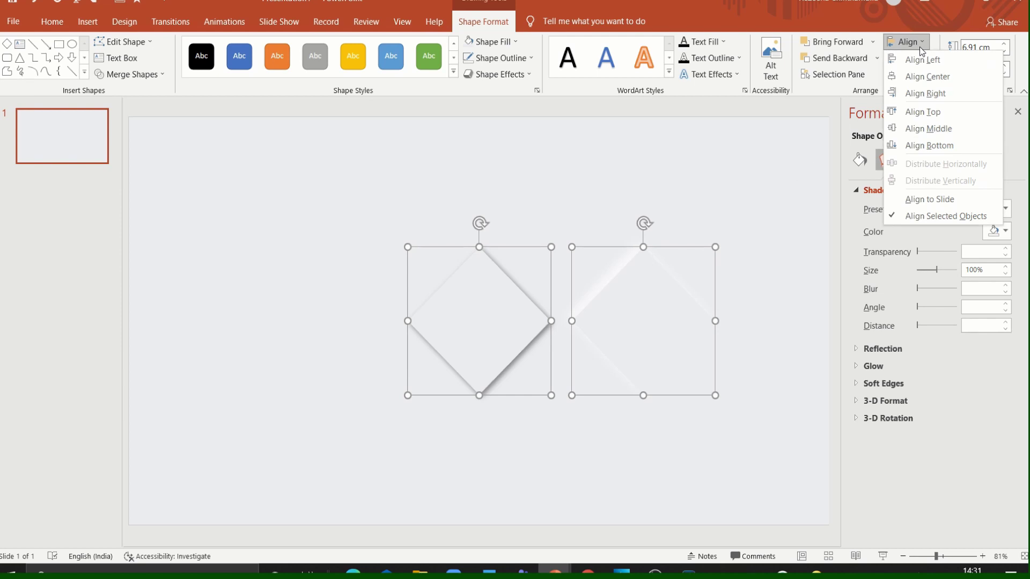
{"action": "left_click", "coordinate": [927, 75]}
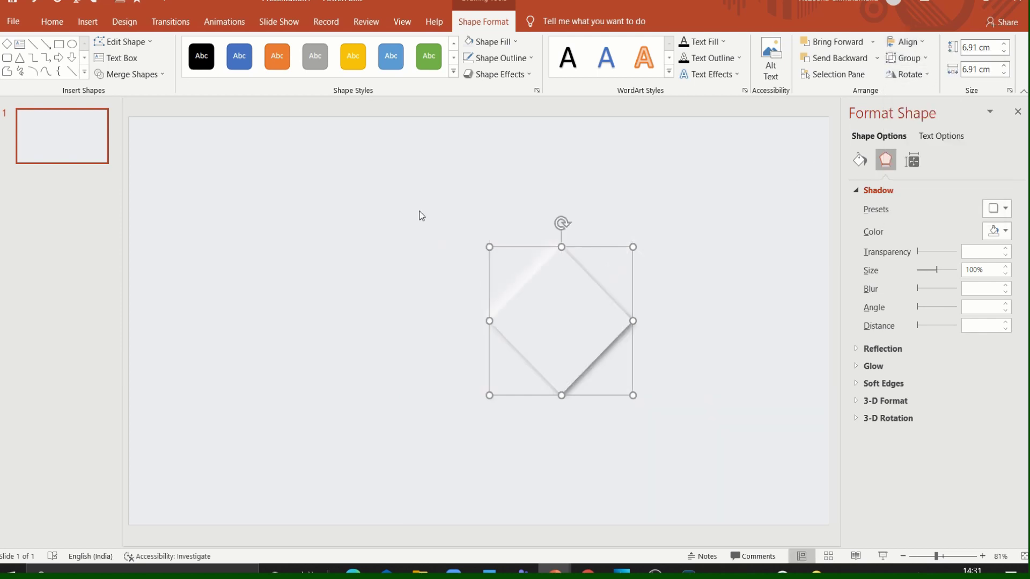
{"action": "left_click_drag", "start_coordinate": [422, 215], "coordinate": [681, 429]}
{"action": "mouse_move", "coordinate": [609, 341]}
{"action": "left_mouse_down"}
{"action": "mouse_move", "coordinate": [498, 332]}
{"action": "mouse_move", "coordinate": [521, 337]}
{"action": "mouse_move", "coordinate": [508, 332]}
{"action": "left_mouse_up"}
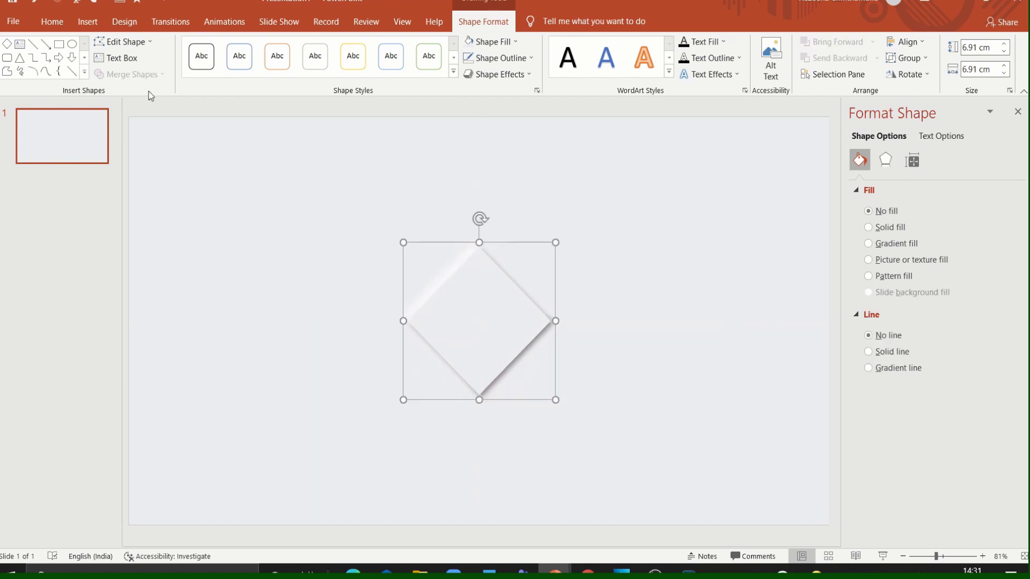
{"action": "left_click", "coordinate": [72, 43]}
Draw a circle inside the diamond and remove its outline and fill
{"action": "mouse_move", "coordinate": [259, 221]}
{"action": "left_mouse_down"}
{"action": "mouse_move", "coordinate": [329, 278]}
{"action": "mouse_move", "coordinate": [331, 296]}
{"action": "mouse_move", "coordinate": [414, 292]}
{"action": "mouse_move", "coordinate": [483, 335]}
{"action": "left_mouse_up"}
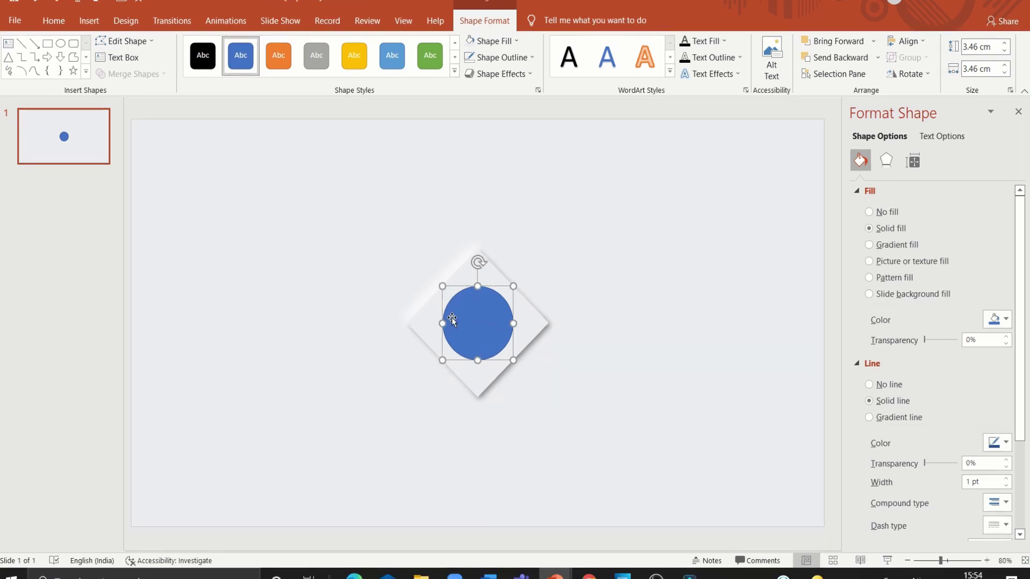
{"action": "left_click", "coordinate": [496, 57]}
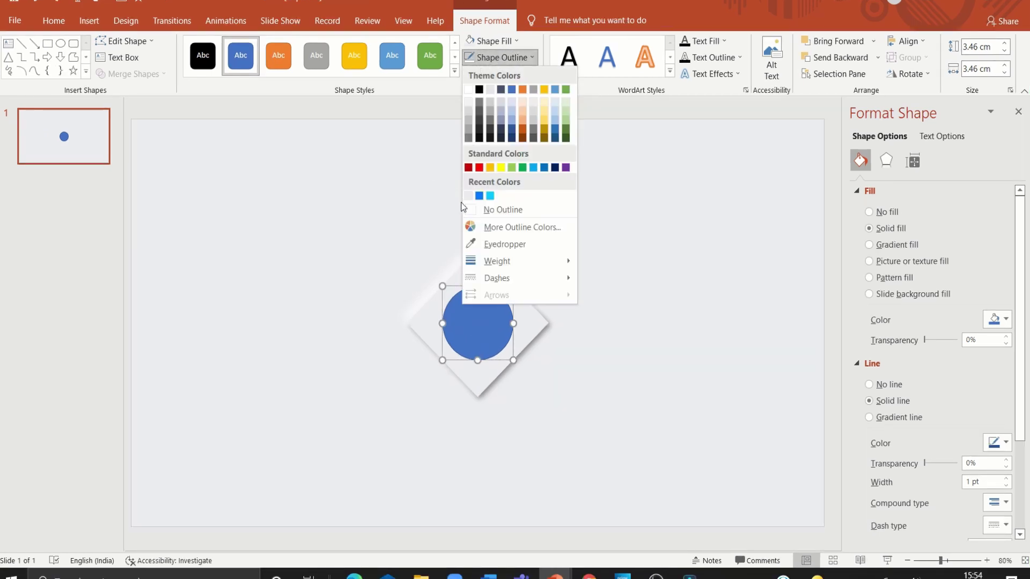
{"action": "left_click", "coordinate": [475, 210]}
{"action": "left_click", "coordinate": [490, 41]}
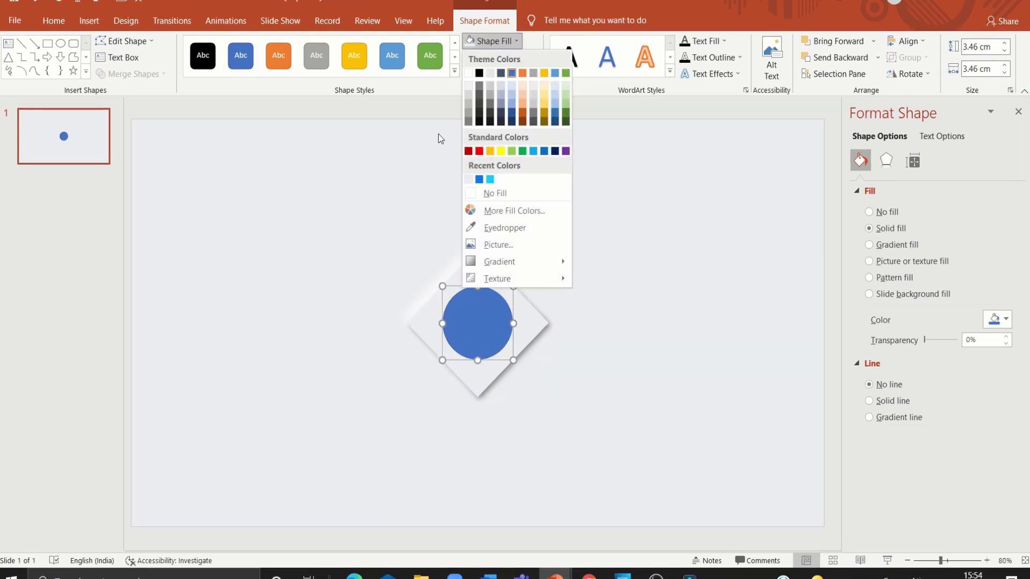
{"action": "left_click", "coordinate": [468, 180]}
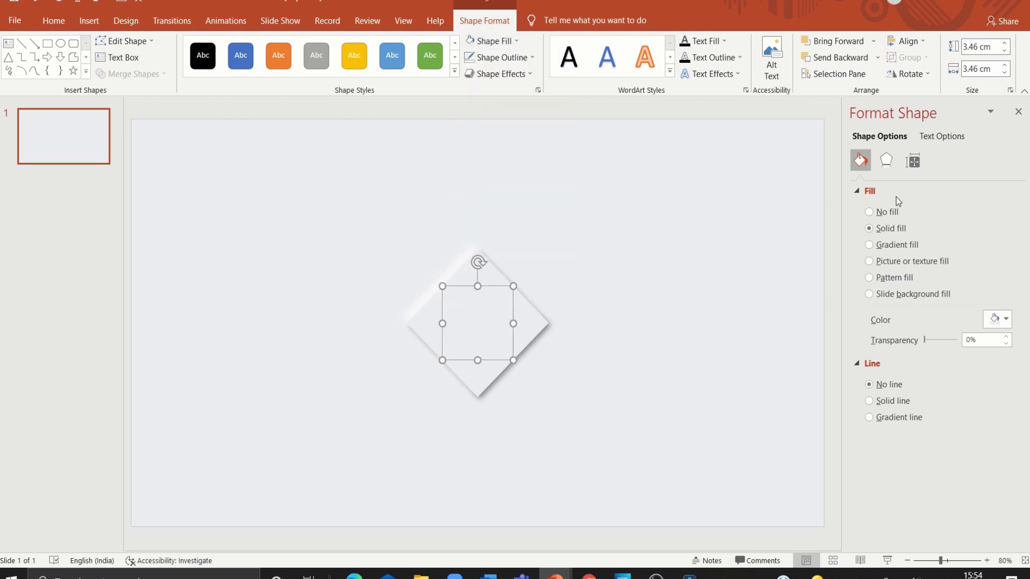
Apply an inner shadow preset to the circle at about 78% transparency
{"action": "left_click", "coordinate": [886, 160]}
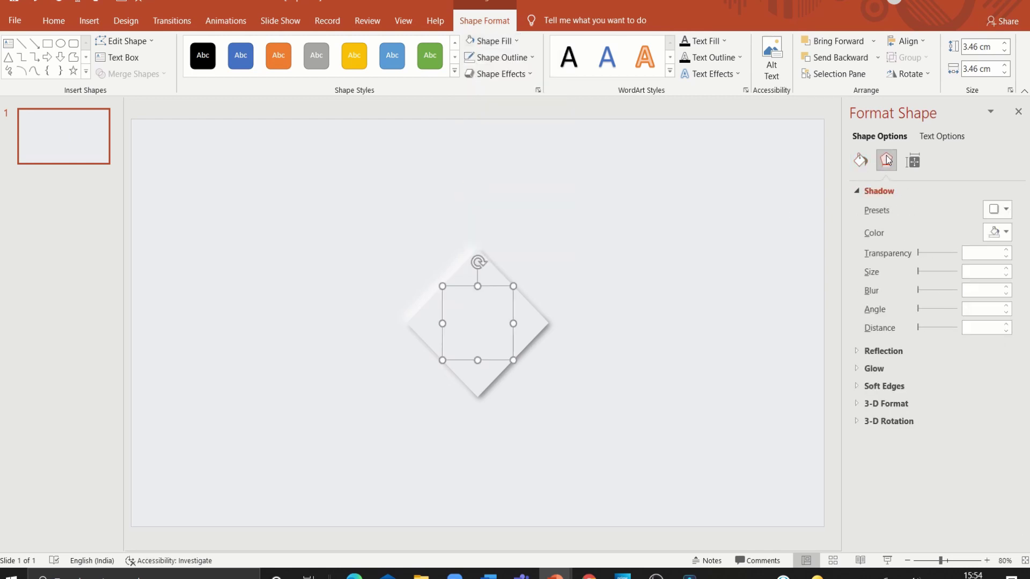
{"action": "left_click", "coordinate": [993, 210]}
{"action": "left_click", "coordinate": [926, 449]}
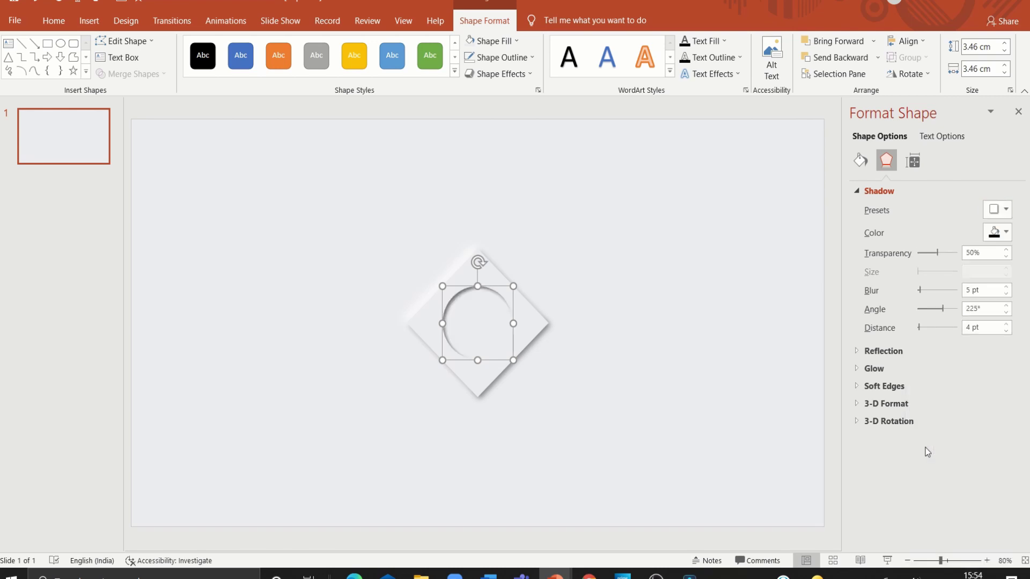
{"action": "left_click_drag", "start_coordinate": [938, 256], "coordinate": [950, 256]}
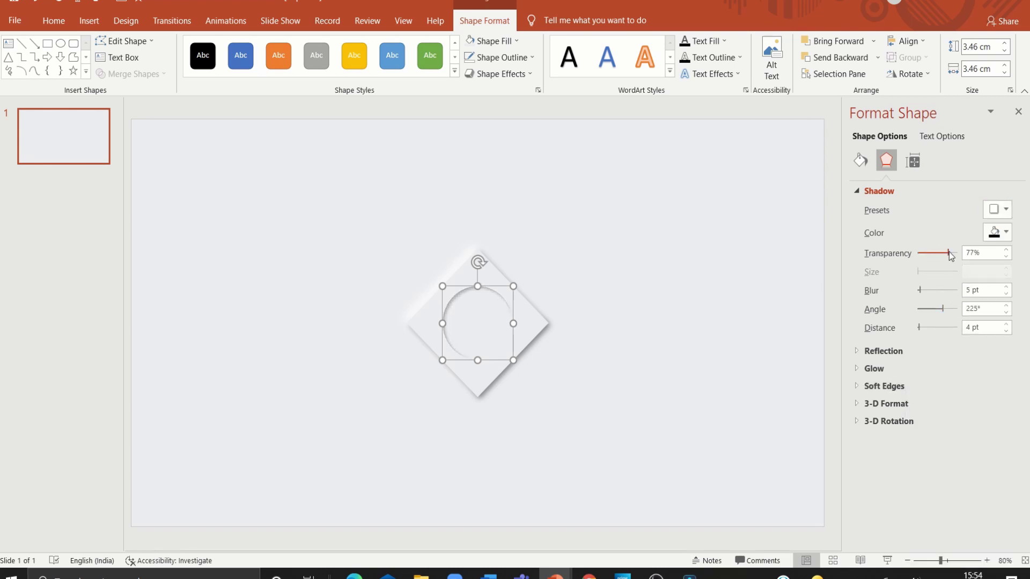
{"action": "left_click", "coordinate": [860, 170]}
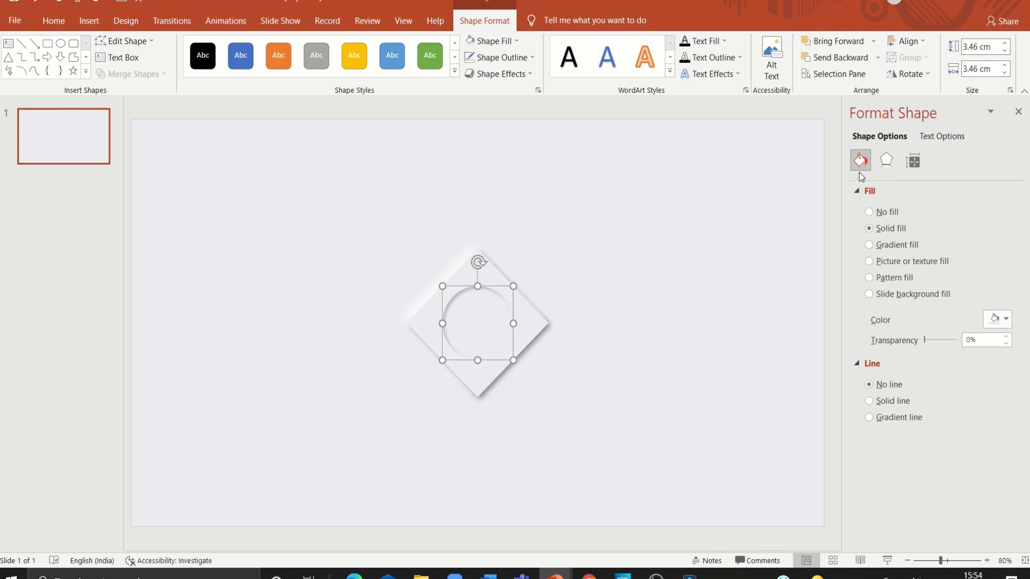
Give the circle a gradient fill, delete the extra stops and make the end stop white
{"action": "left_click", "coordinate": [869, 244]}
{"action": "left_click", "coordinate": [962, 418]}
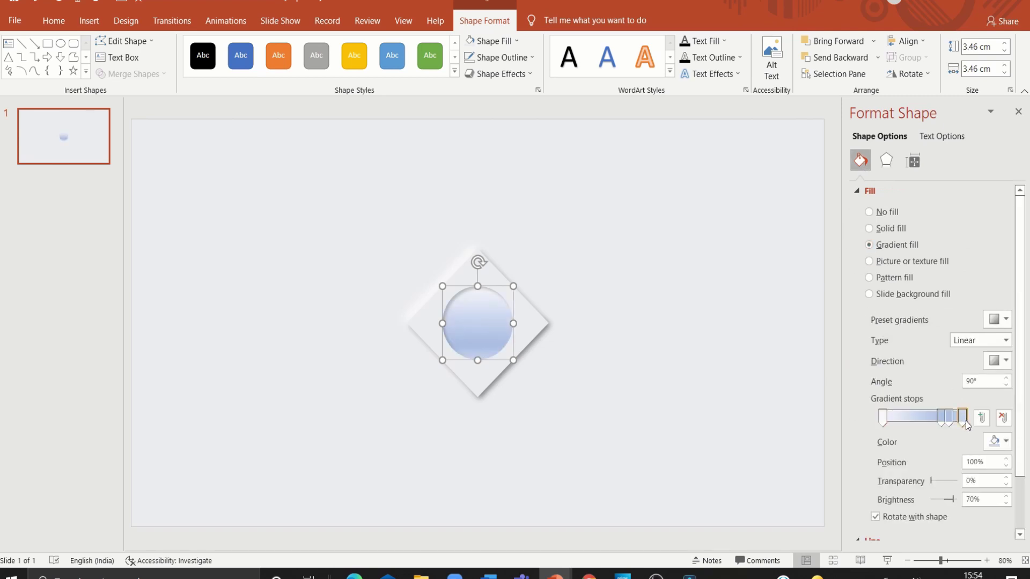
{"action": "left_click", "coordinate": [1005, 422]}
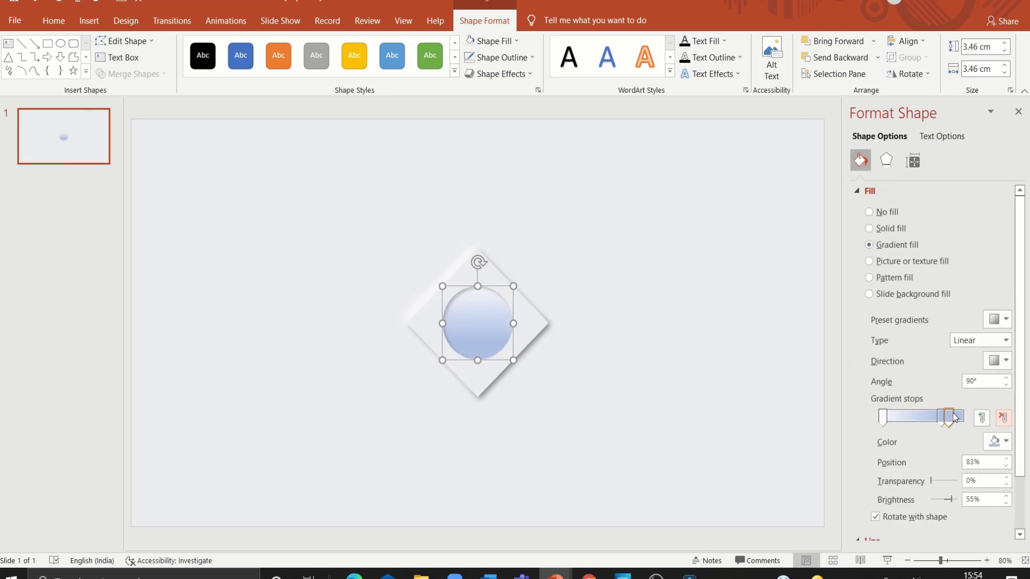
{"action": "left_click", "coordinate": [1003, 419]}
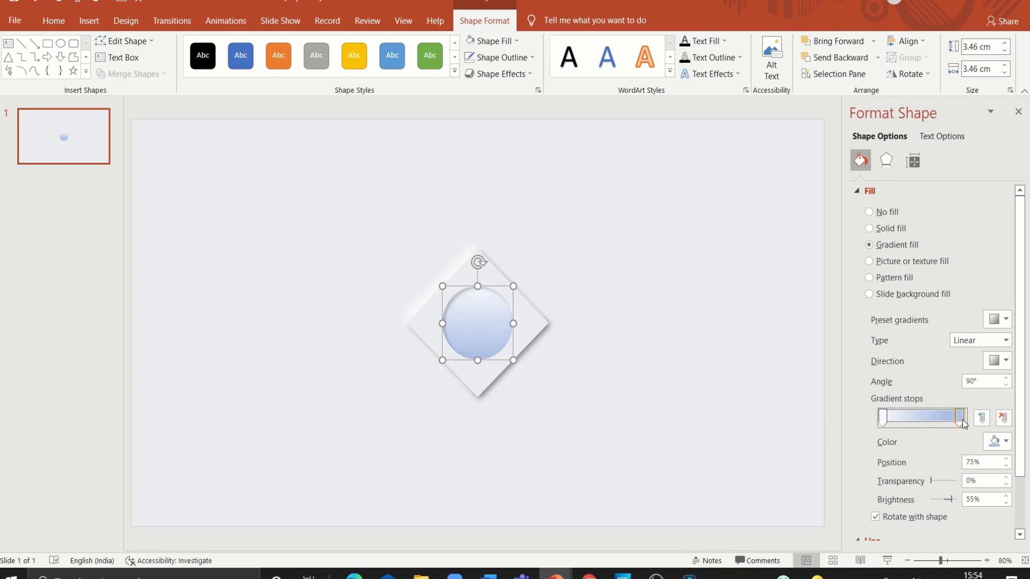
{"action": "left_click", "coordinate": [1004, 443]}
{"action": "left_click", "coordinate": [928, 292]}
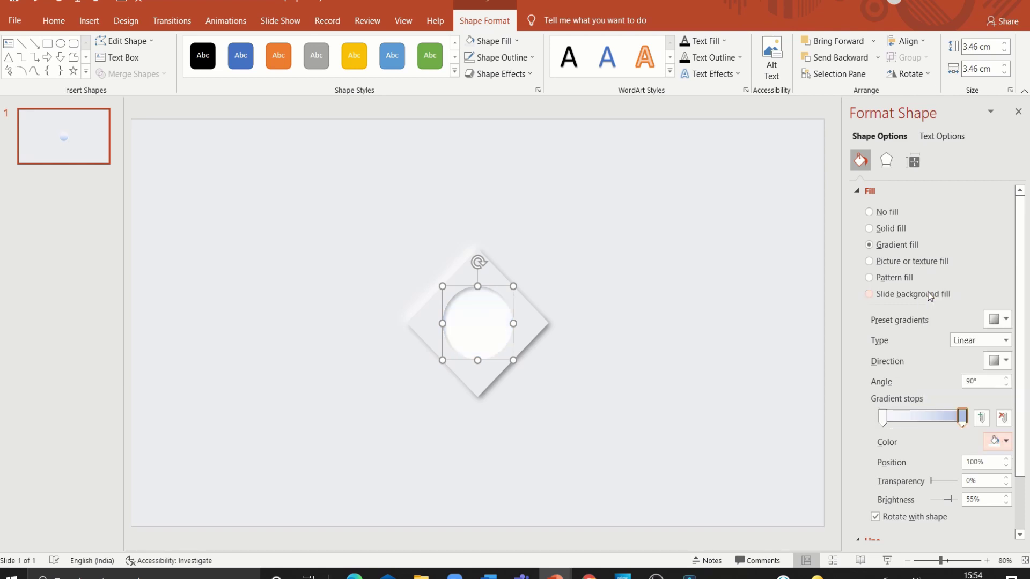
Make the middle gradient stop grey at about 55% and angle the gradient at 45°
{"action": "left_click", "coordinate": [891, 421]}
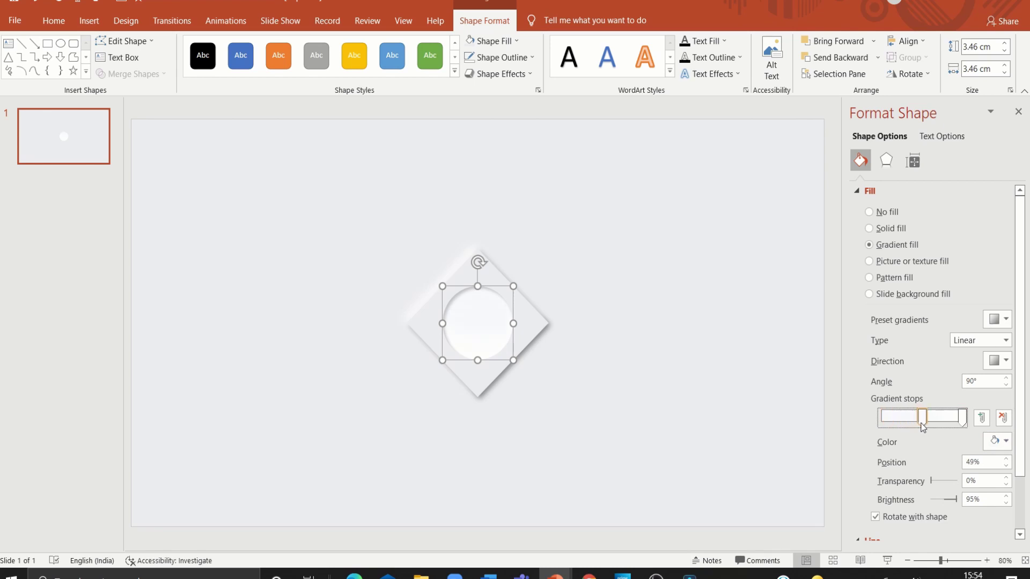
{"action": "left_click", "coordinate": [922, 421]}
{"action": "left_click", "coordinate": [1005, 442]}
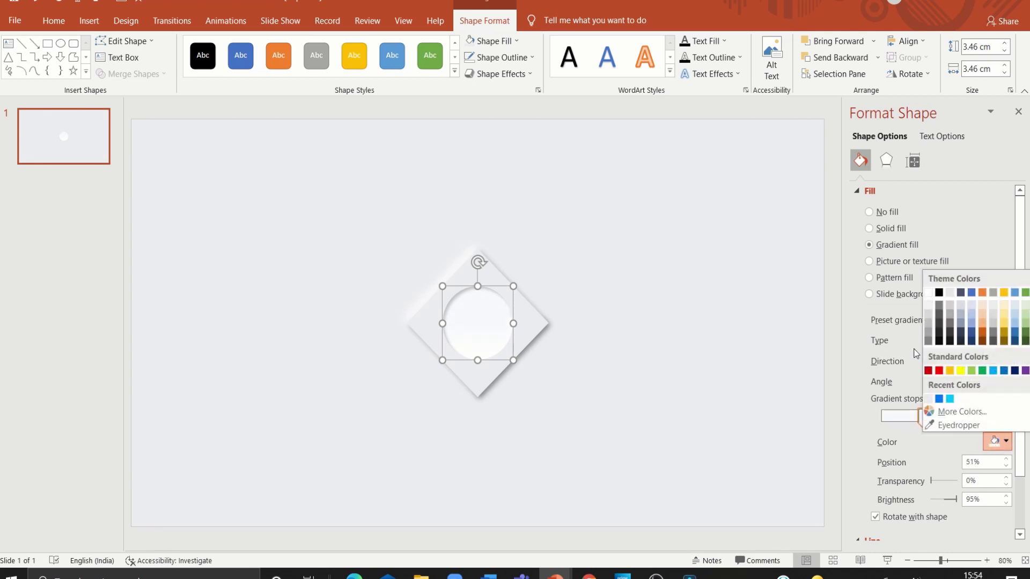
{"action": "left_click", "coordinate": [929, 400]}
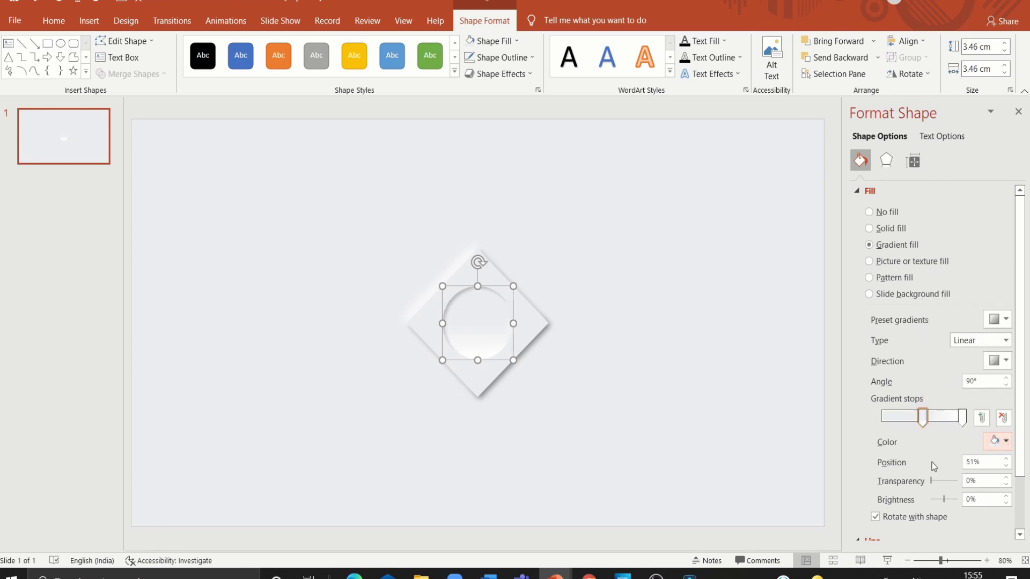
{"action": "left_click_drag", "start_coordinate": [922, 418], "coordinate": [929, 419]}
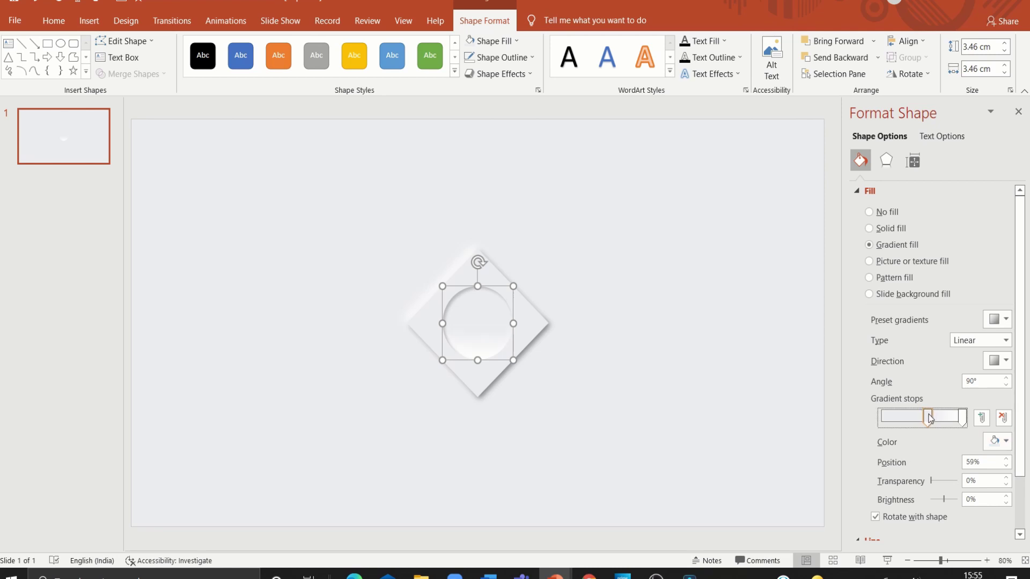
{"action": "left_click", "coordinate": [957, 417]}
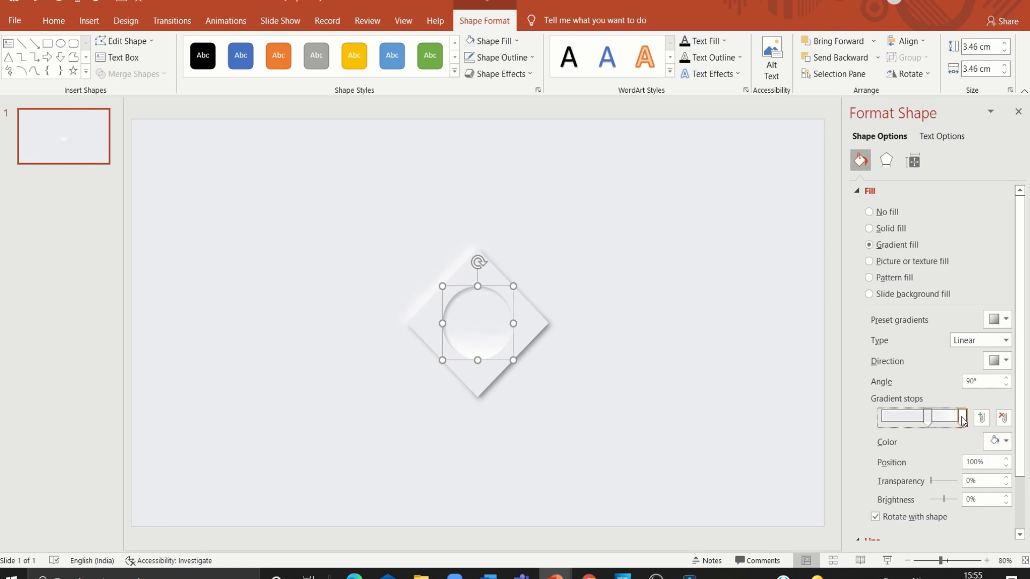
{"action": "left_click", "coordinate": [1004, 362]}
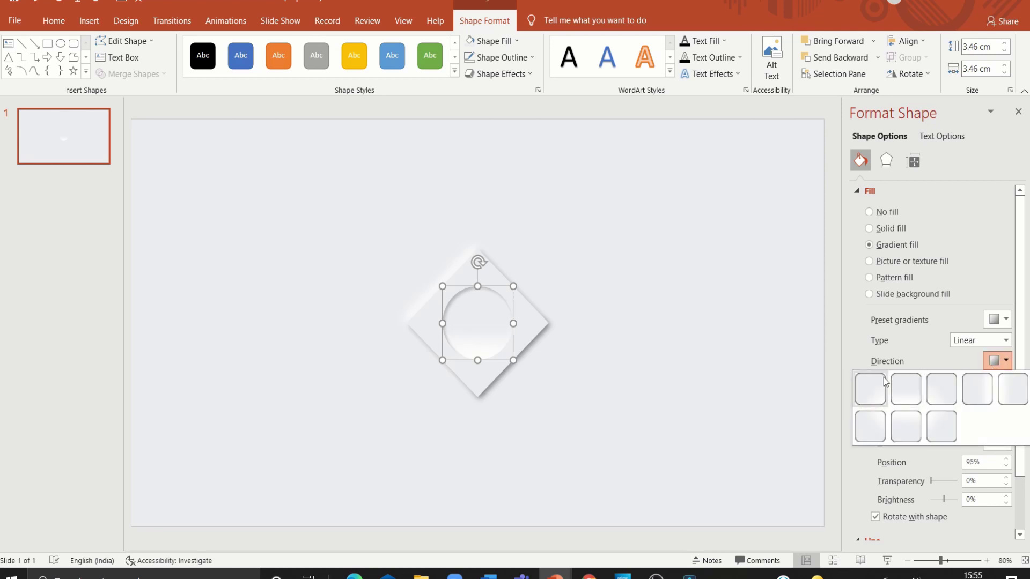
{"action": "left_click", "coordinate": [868, 389]}
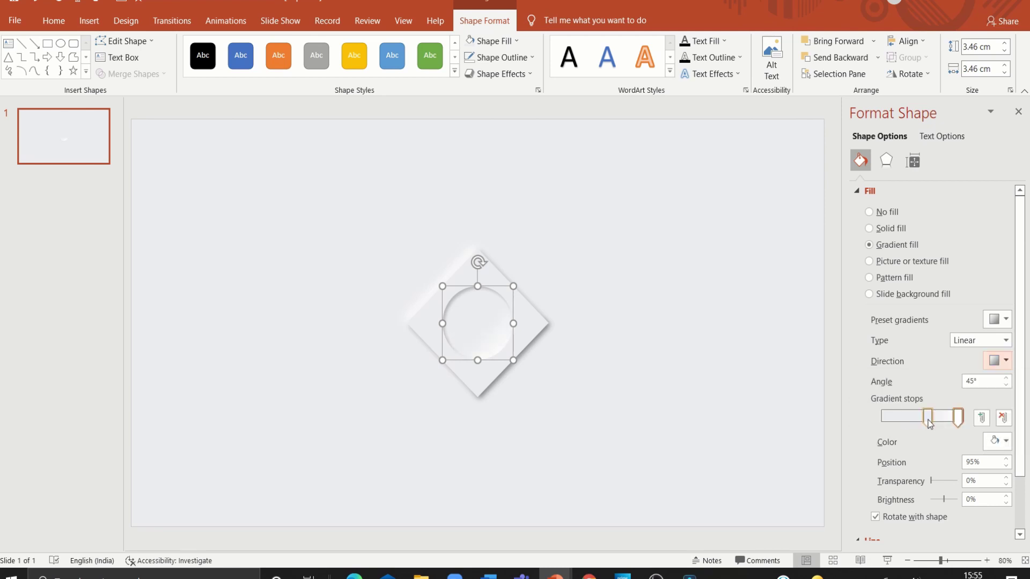
{"action": "left_click_drag", "start_coordinate": [928, 420], "coordinate": [926, 421]}
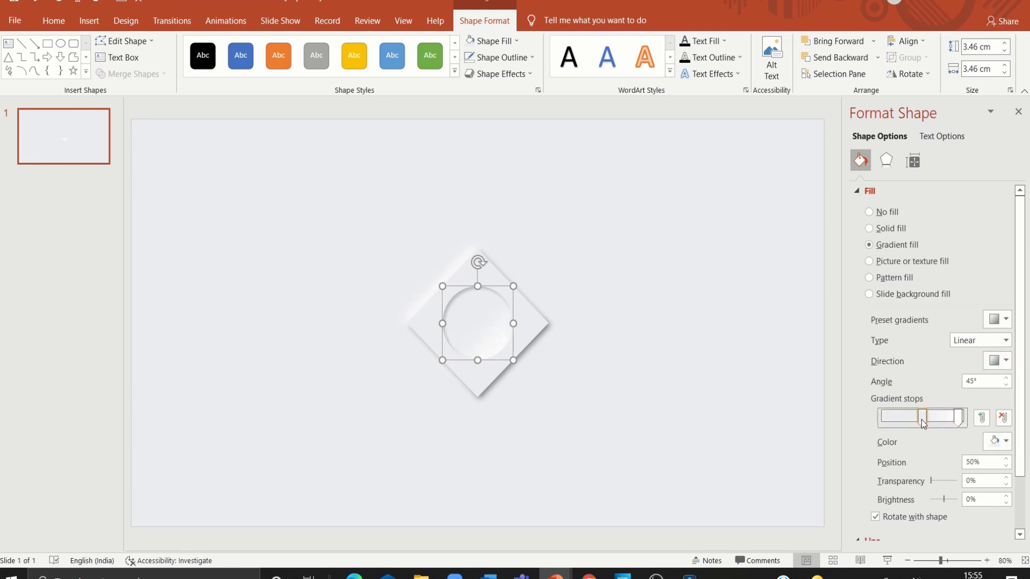
{"action": "left_click", "coordinate": [733, 387]}
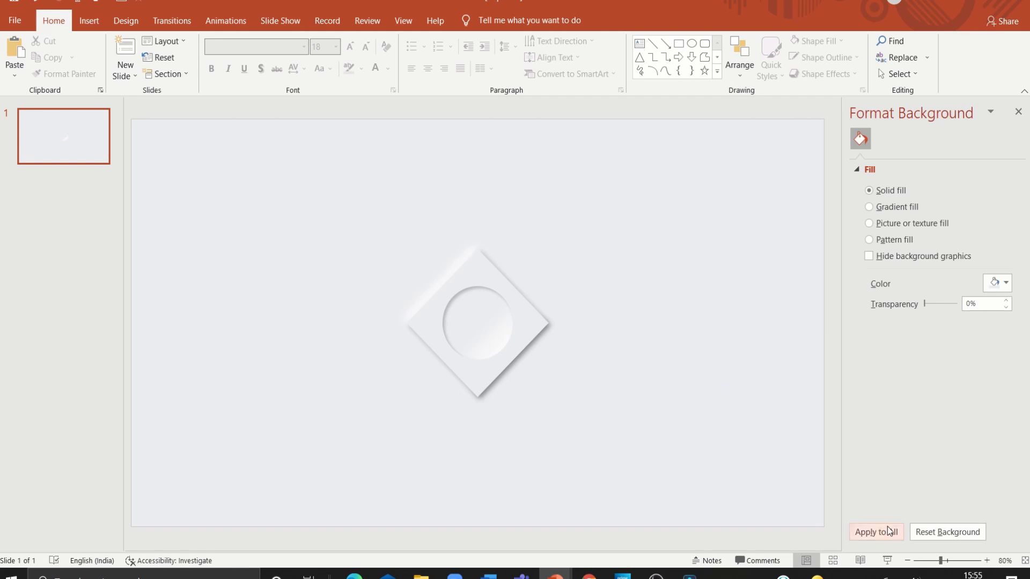
{"action": "left_click_drag", "start_coordinate": [941, 561], "coordinate": [950, 565]}
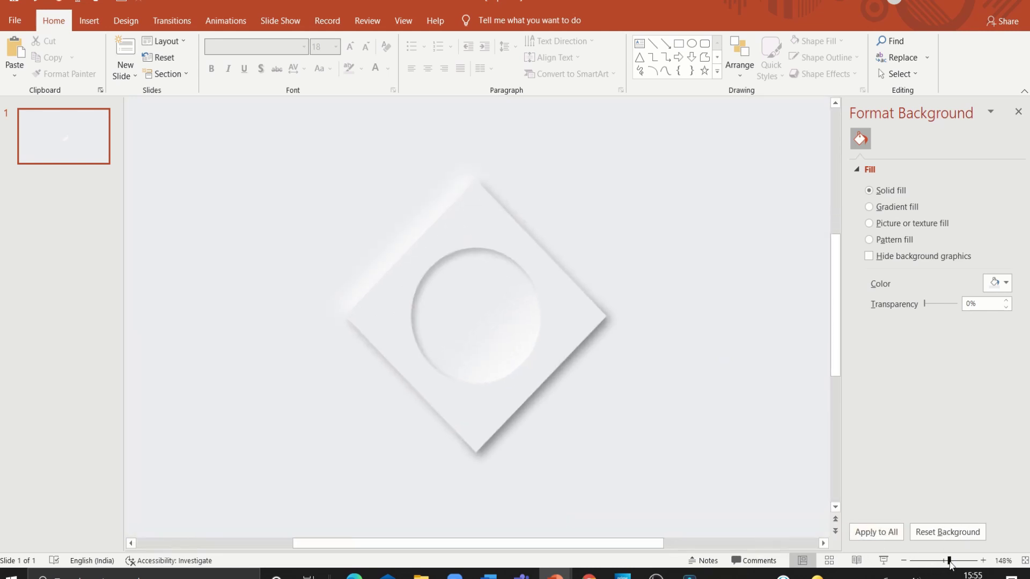
Draw a thin vertical bar below the diamond with no outline and light gray fill
{"action": "left_click", "coordinate": [678, 43]}
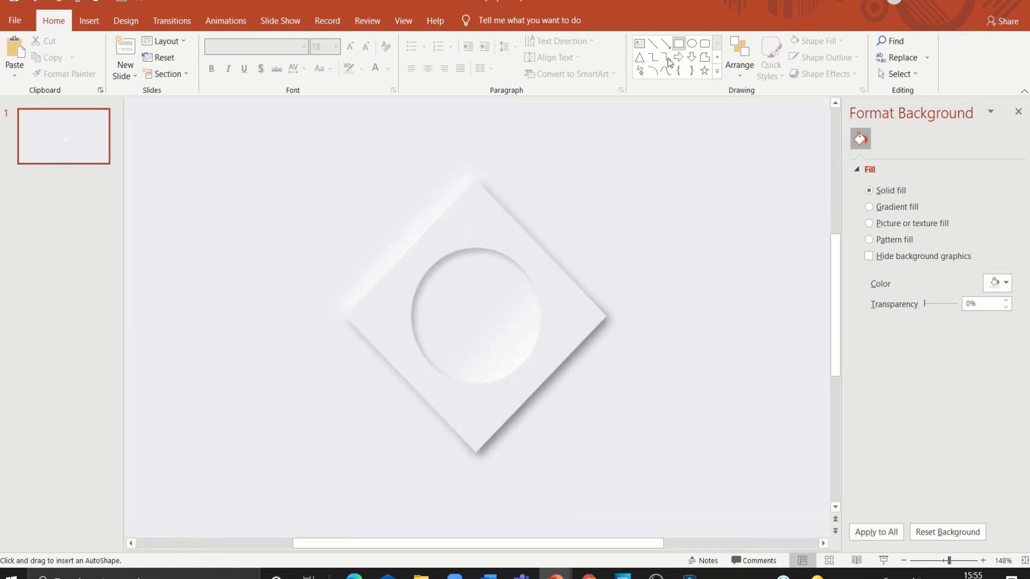
{"action": "mouse_move", "coordinate": [472, 444]}
{"action": "left_mouse_down"}
{"action": "mouse_move", "coordinate": [506, 477]}
{"action": "mouse_move", "coordinate": [504, 497]}
{"action": "left_mouse_up"}
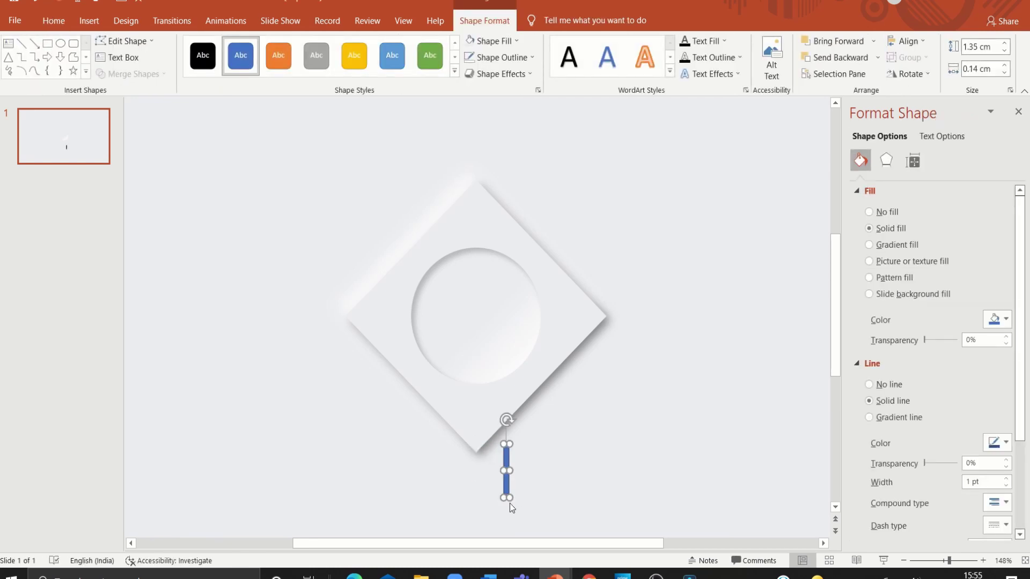
{"action": "left_click", "coordinate": [496, 58]}
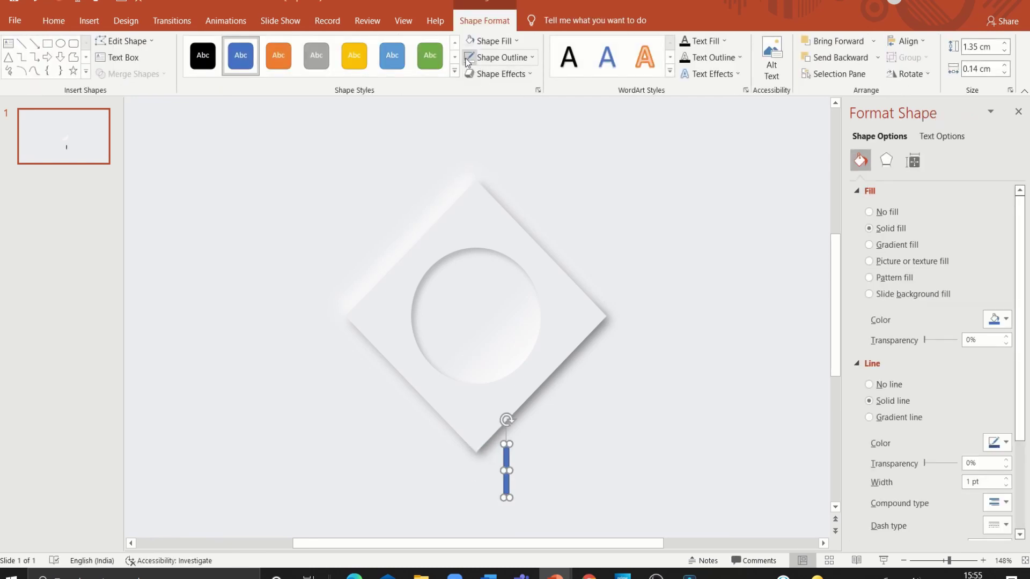
{"action": "left_click", "coordinate": [497, 46]}
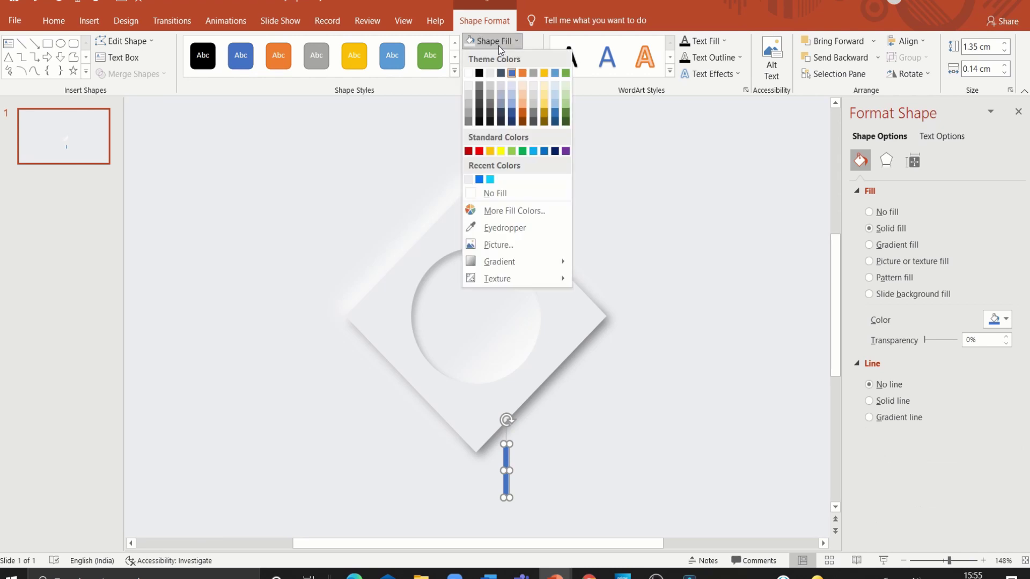
{"action": "left_click", "coordinate": [491, 89]}
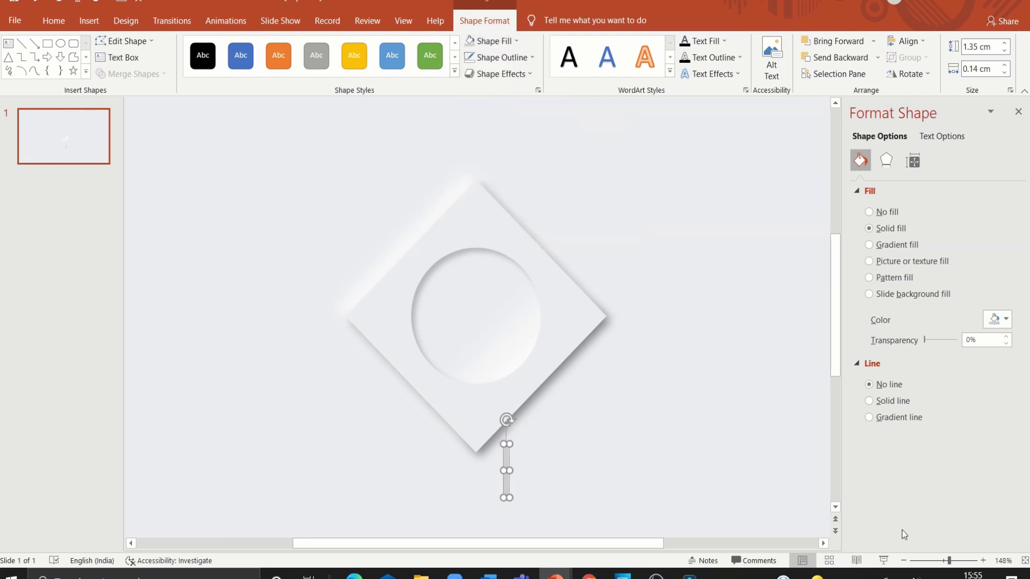
Size the bar to 2.79 cm tall and 0.2 cm wide
{"action": "left_click", "coordinate": [936, 559]}
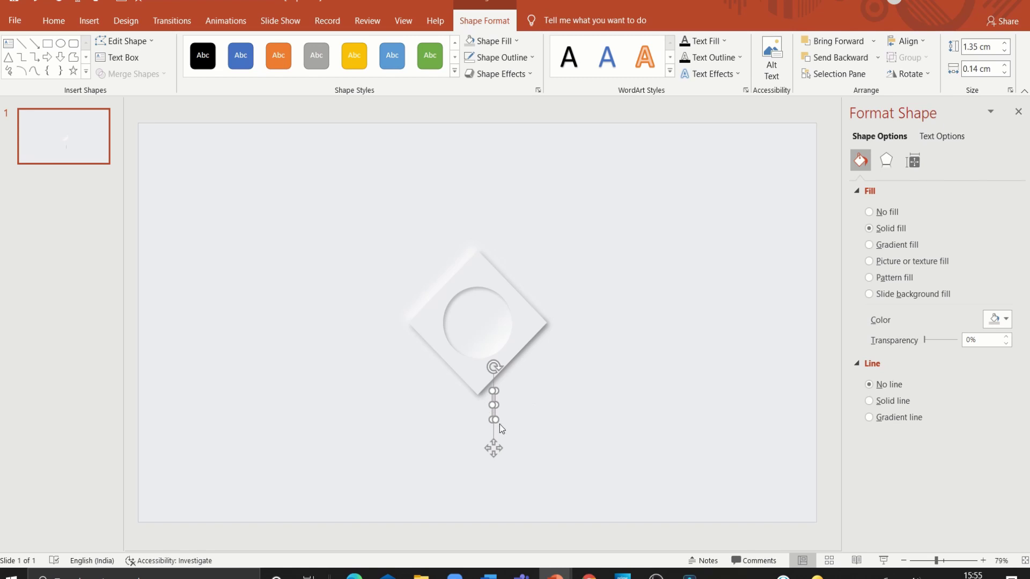
{"action": "left_click", "coordinate": [492, 443]}
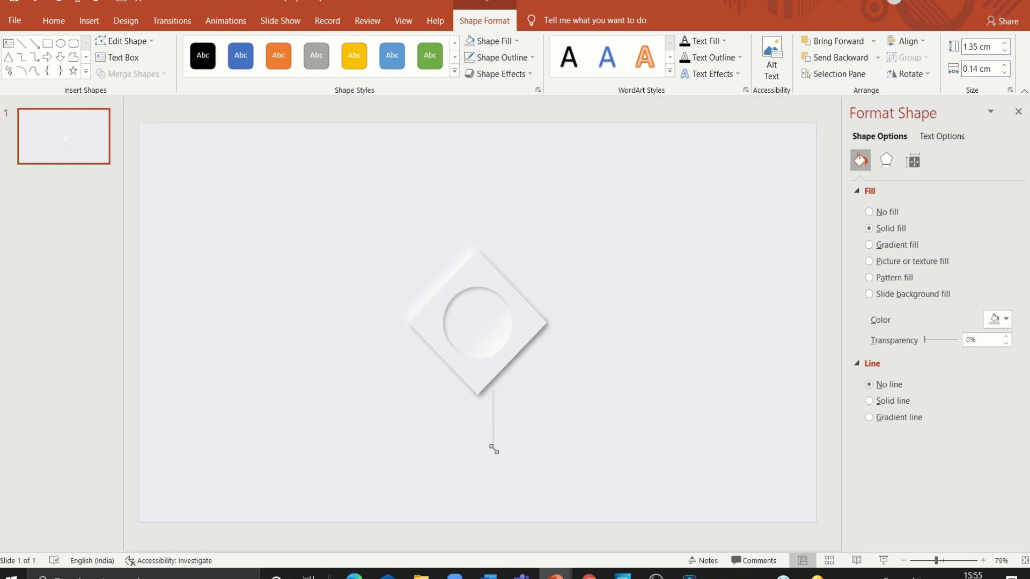
{"action": "left_click_drag", "start_coordinate": [494, 449], "coordinate": [478, 433]}
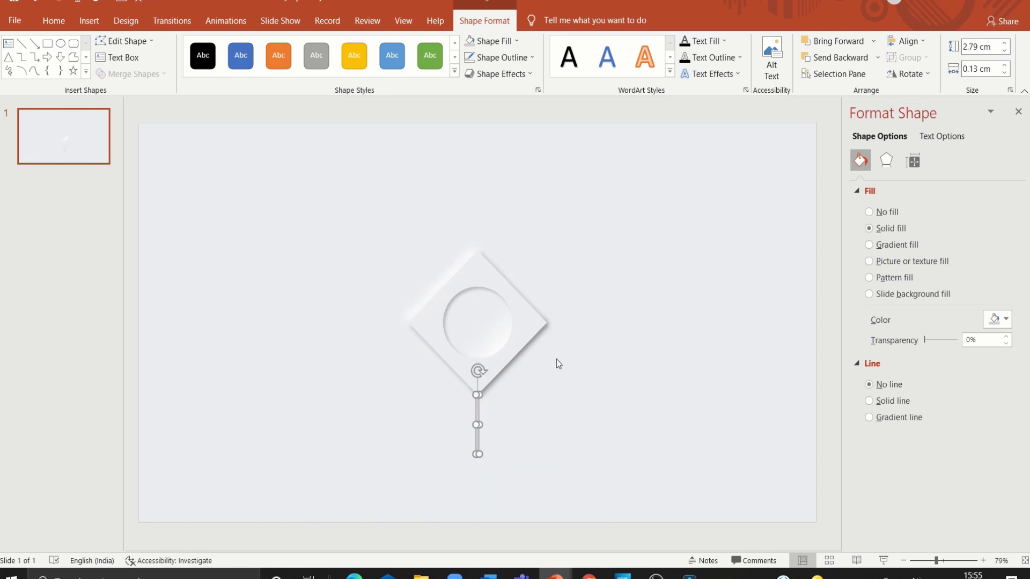
{"action": "left_click", "coordinate": [1005, 66]}
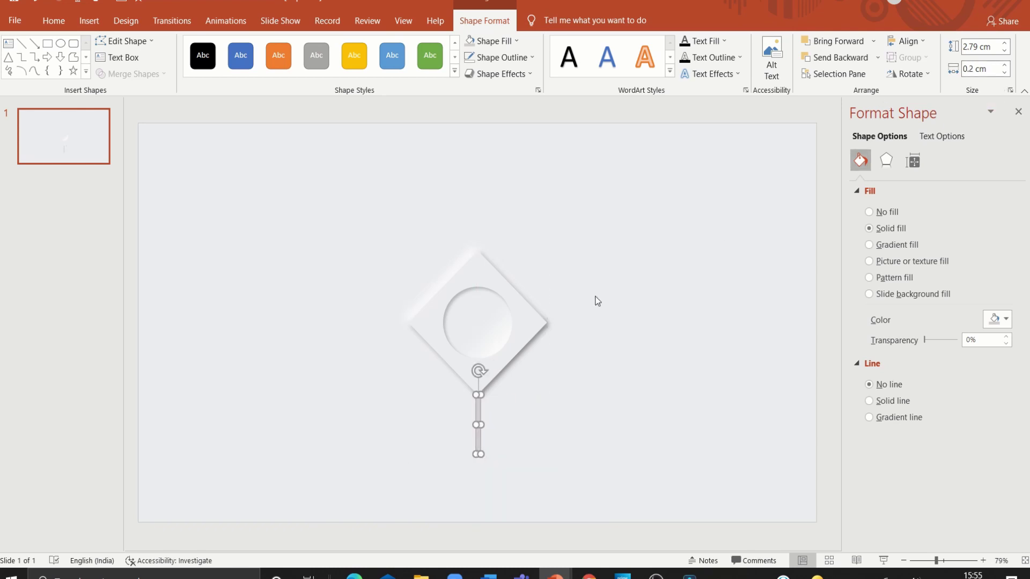
{"action": "left_click_drag", "start_coordinate": [477, 439], "coordinate": [477, 441]}
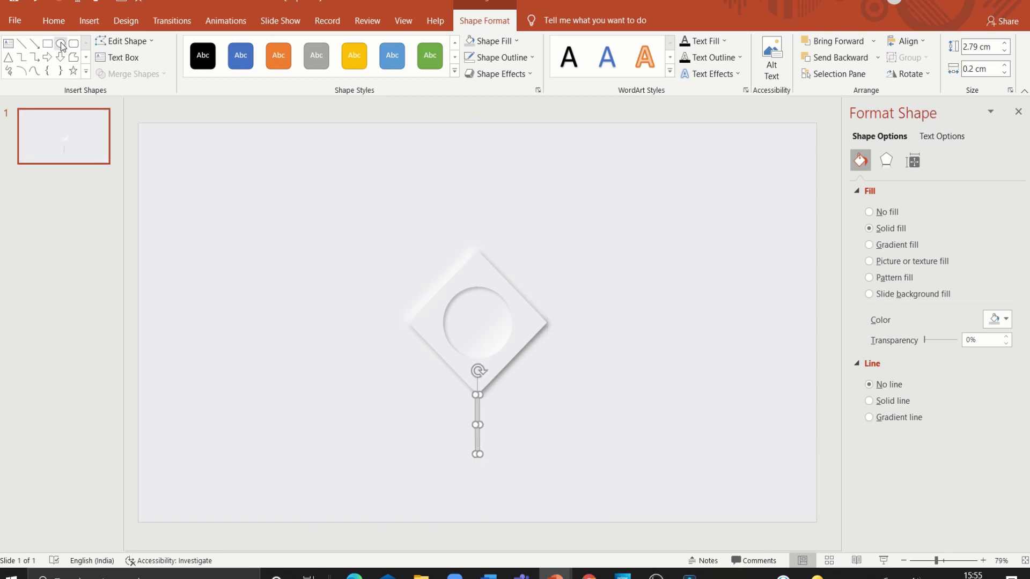
Draw a small light gray circle with no outline, centred on the stem's bottom end
{"action": "left_click", "coordinate": [60, 42]}
{"action": "left_click_drag", "start_coordinate": [349, 450], "coordinate": [360, 465]}
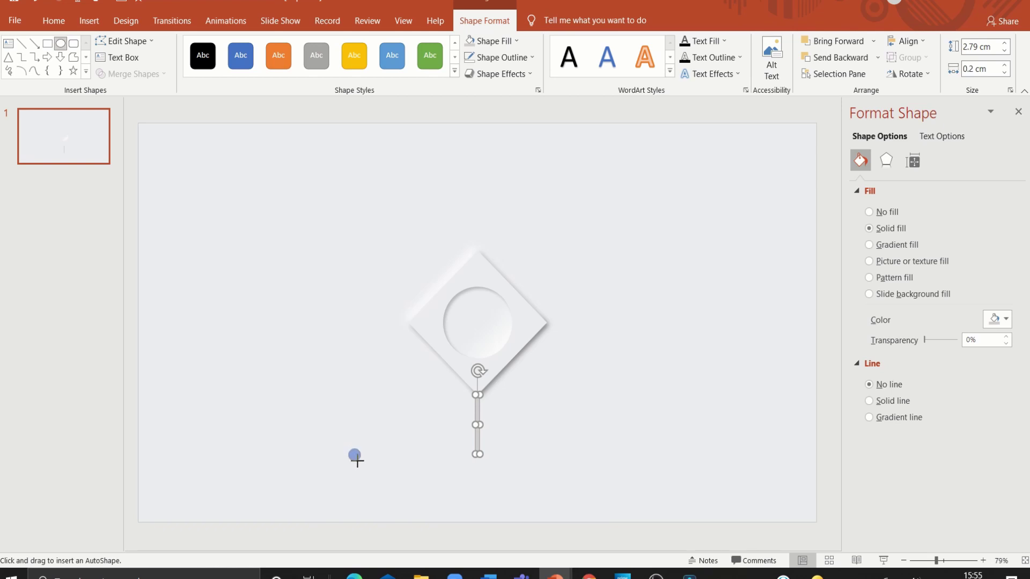
{"action": "left_click", "coordinate": [470, 57]}
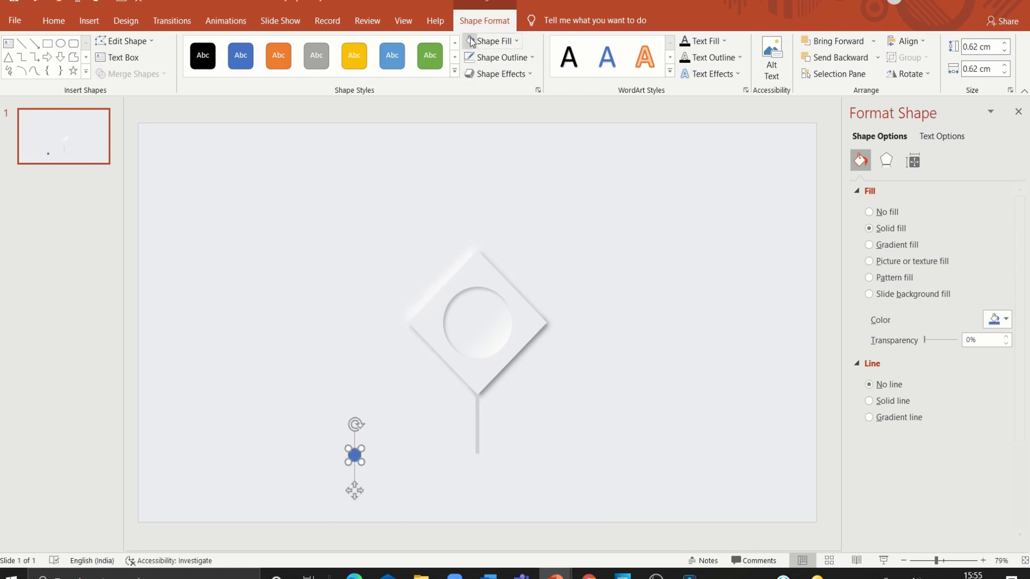
{"action": "left_click", "coordinate": [470, 40]}
{"action": "left_click_drag", "start_coordinate": [359, 491], "coordinate": [479, 491]}
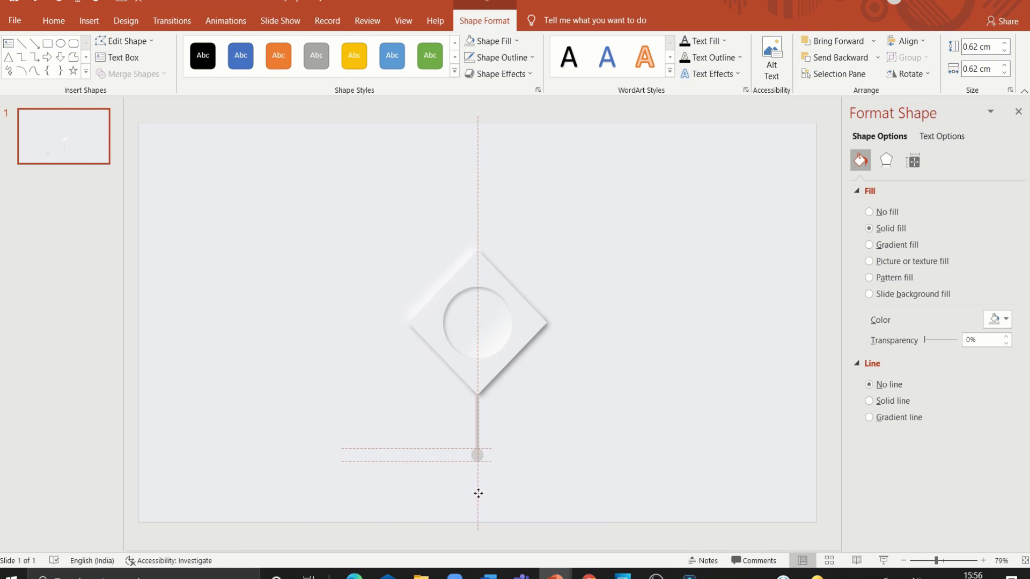
{"action": "key", "text": "Left"}
{"action": "left_click_drag", "start_coordinate": [479, 493], "coordinate": [481, 492]}
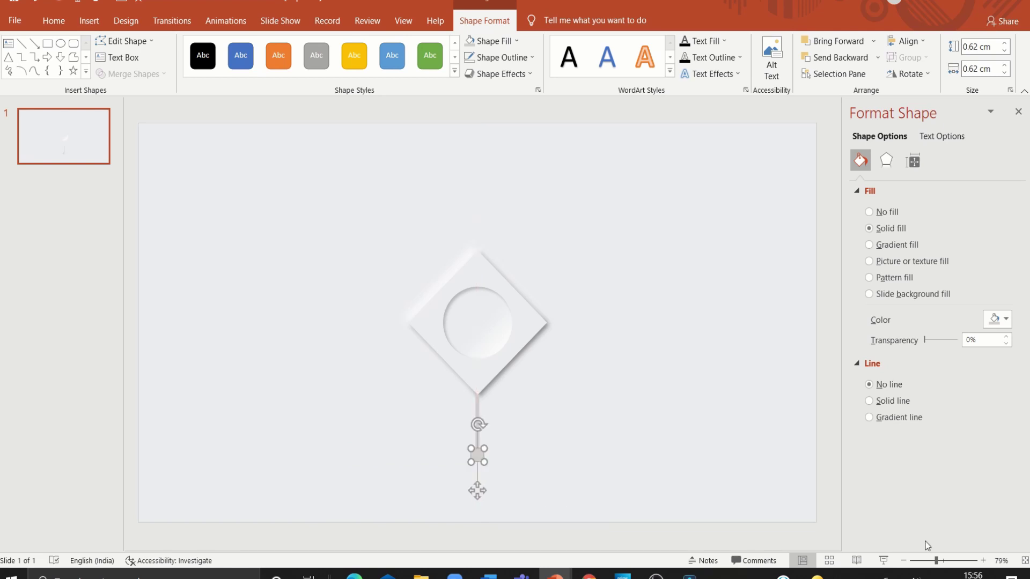
Select both the stem and the small circle together
{"action": "scroll", "coordinate": [477, 491], "scroll_direction": "up", "scroll_amount": 2, "text": "ctrl"}
{"action": "scroll", "coordinate": [477, 490], "scroll_direction": "up", "scroll_amount": 3, "text": "ctrl"}
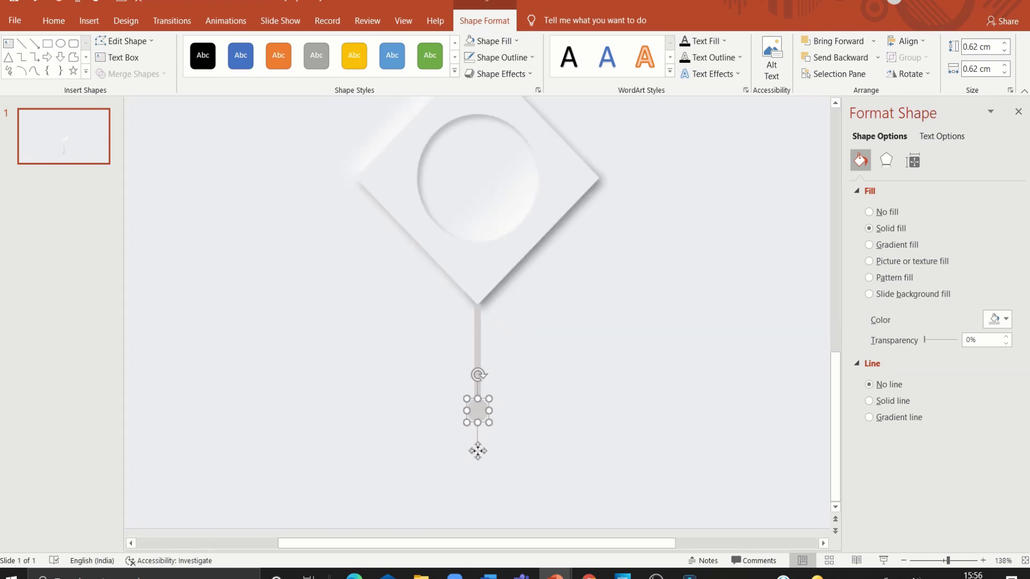
{"action": "left_click", "coordinate": [571, 458]}
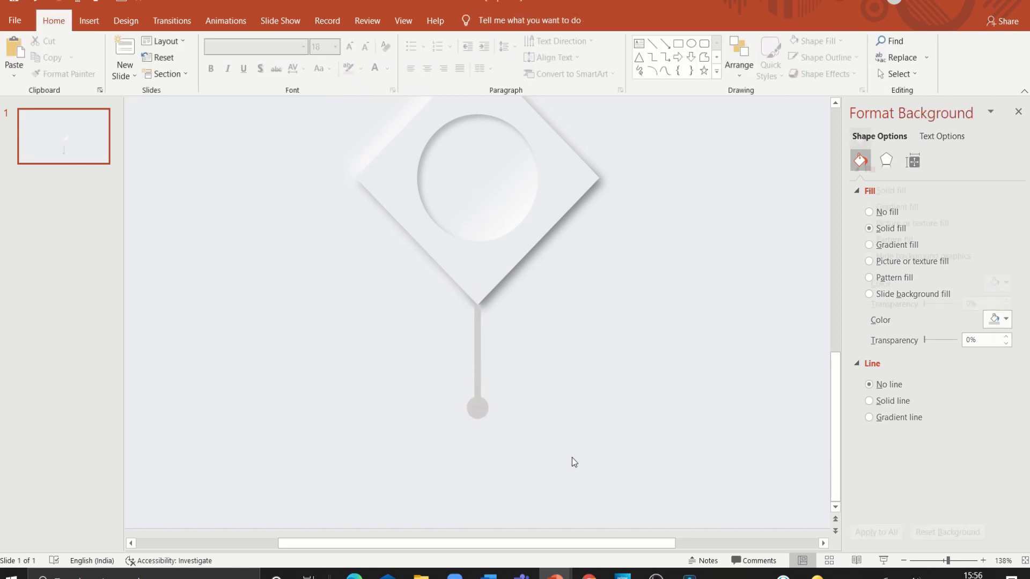
{"action": "left_click_drag", "start_coordinate": [556, 470], "coordinate": [406, 267]}
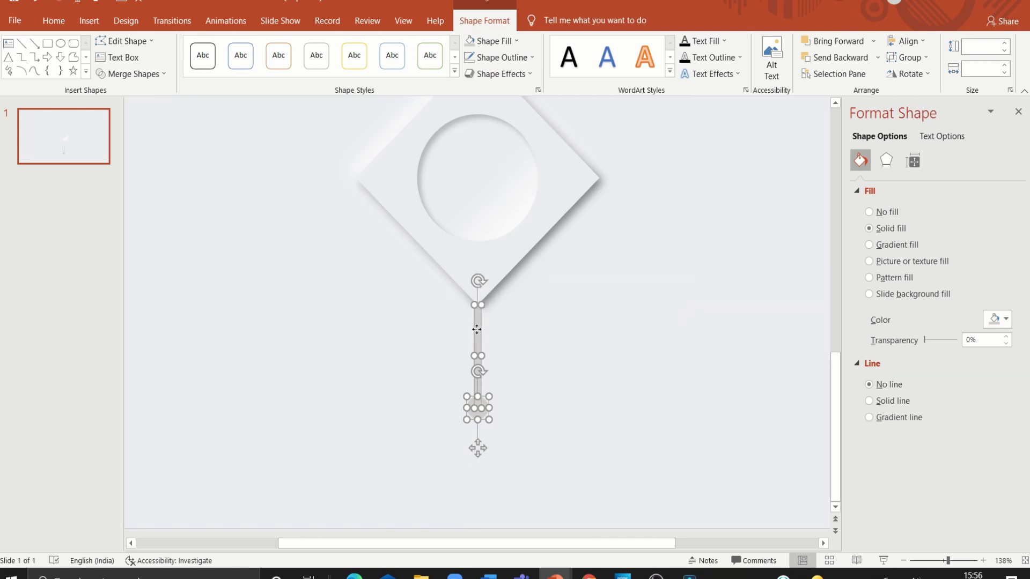
Group the stem and circle, move them up under the diamond and send them behind it
{"action": "right_click", "coordinate": [476, 328]}
{"action": "mouse_move", "coordinate": [510, 413]}
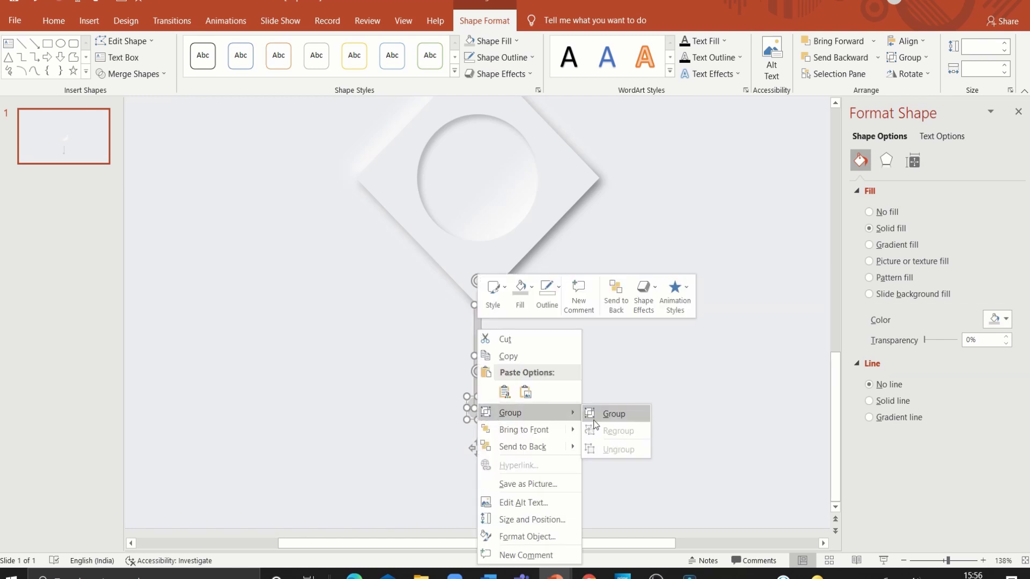
{"action": "left_click", "coordinate": [609, 413]}
{"action": "left_click_drag", "start_coordinate": [475, 360], "coordinate": [477, 350]}
{"action": "right_click", "coordinate": [477, 350]}
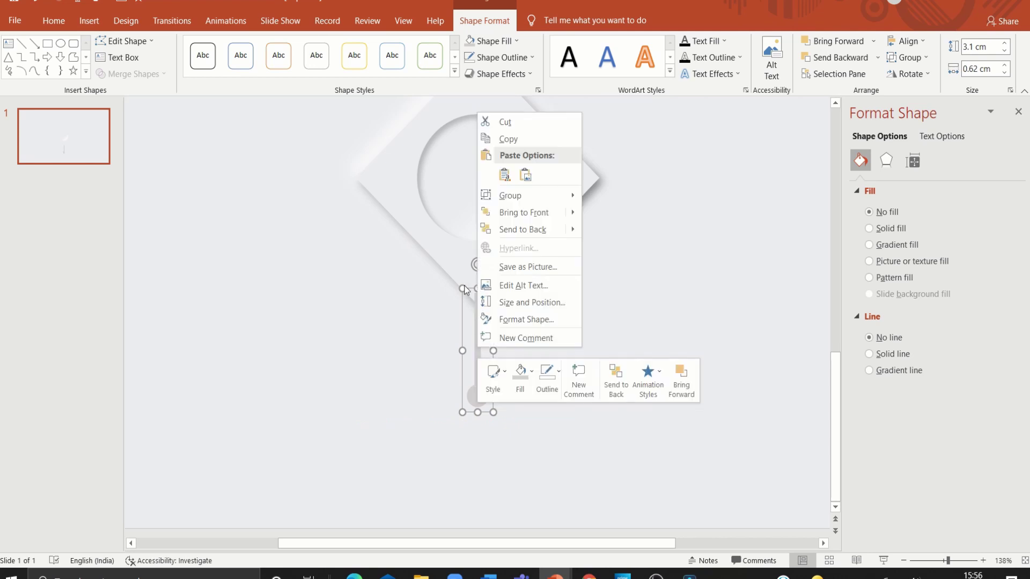
{"action": "left_click", "coordinate": [505, 230]}
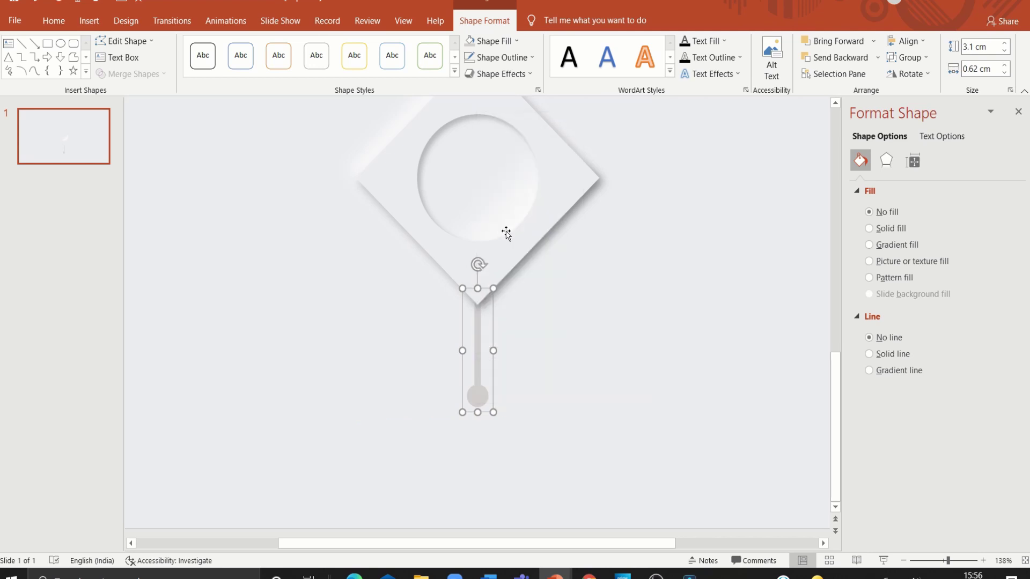
Group the diamond, circle and stem into a single card
{"action": "left_click", "coordinate": [936, 561]}
{"action": "mouse_move", "coordinate": [687, 486]}
{"action": "left_mouse_down"}
{"action": "mouse_move", "coordinate": [477, 414]}
{"action": "mouse_move", "coordinate": [338, 198]}
{"action": "left_mouse_up"}
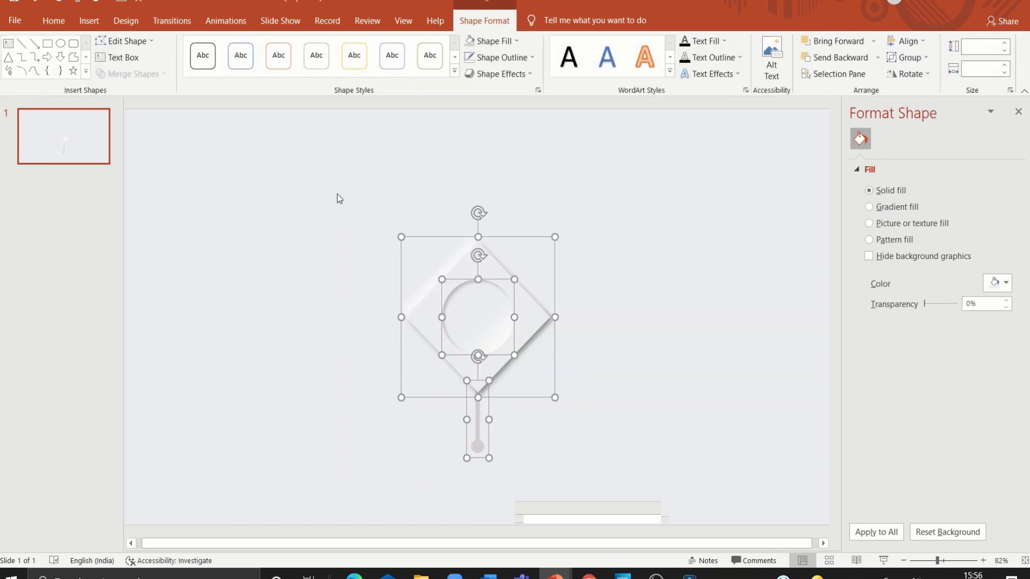
{"action": "right_click", "coordinate": [457, 261]}
{"action": "mouse_move", "coordinate": [490, 343]}
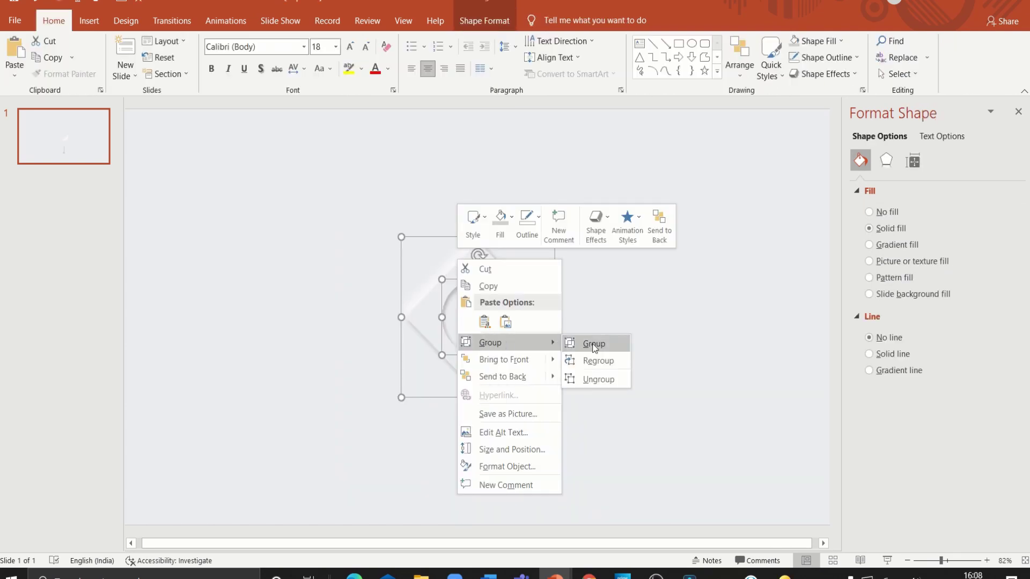
{"action": "left_click", "coordinate": [621, 343]}
Make two evenly spaced copies of the card with Ctrl-drag and Ctrl+D, then centre the row
{"action": "mouse_move", "coordinate": [540, 321]}
{"action": "left_mouse_down"}
{"action": "mouse_move", "coordinate": [302, 290]}
{"action": "mouse_move", "coordinate": [497, 277]}
{"action": "left_mouse_up"}
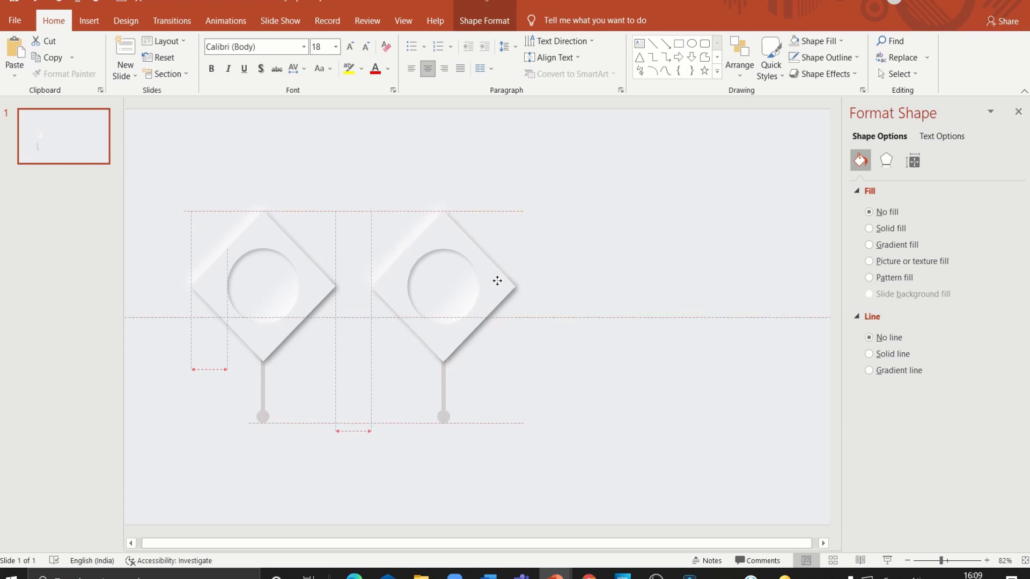
{"action": "left_click_drag", "start_coordinate": [497, 276], "coordinate": [497, 277]}
{"action": "key", "text": "ctrl+d"}
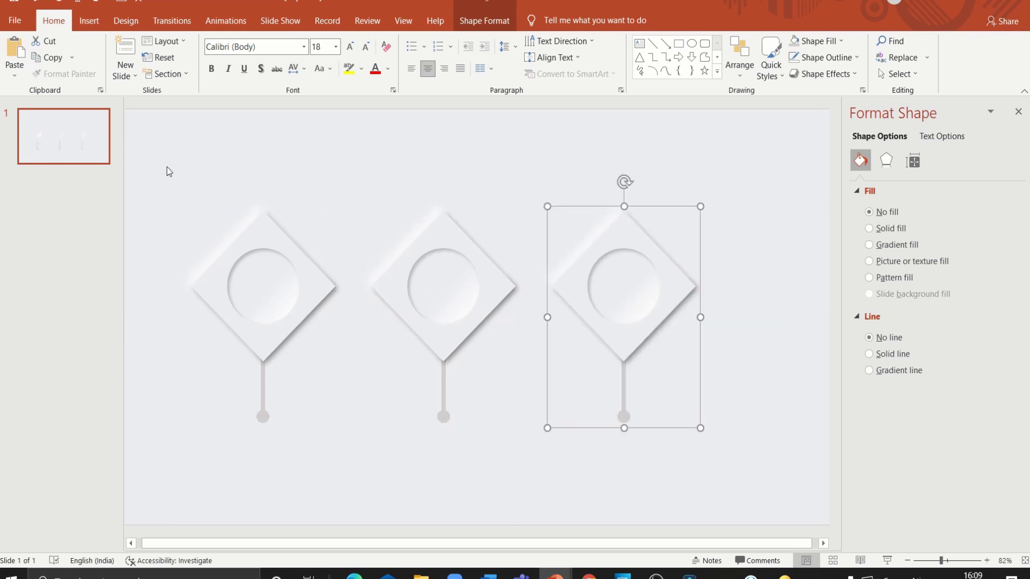
{"action": "left_click_drag", "start_coordinate": [169, 171], "coordinate": [722, 507]}
{"action": "left_click_drag", "start_coordinate": [659, 324], "coordinate": [695, 328]}
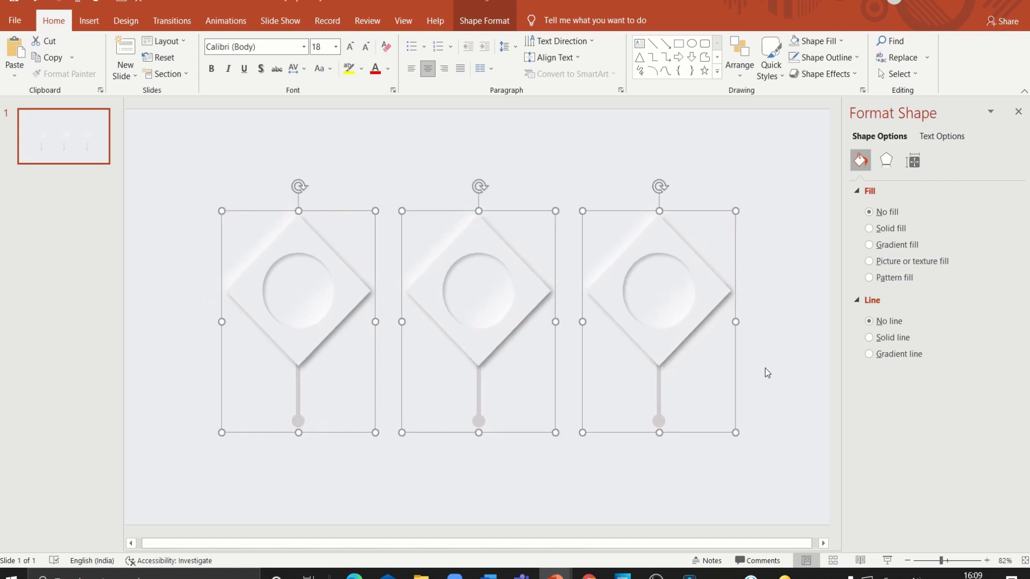
{"action": "left_click", "coordinate": [253, 150]}
Insert the lightbulb, pulse-magnifier and bullseye target icons from the icon library
{"action": "left_click", "coordinate": [89, 21]}
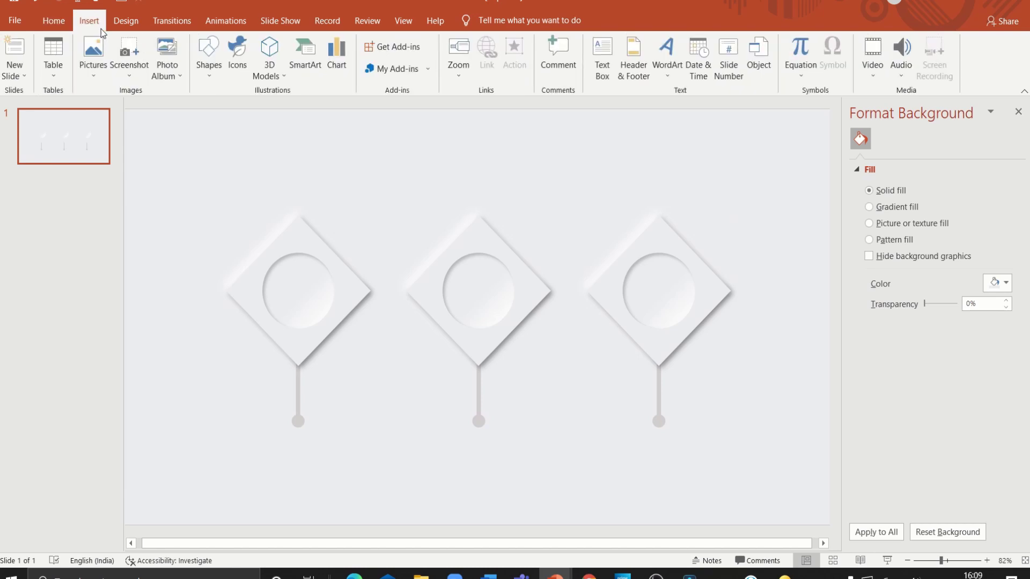
{"action": "left_click", "coordinate": [237, 56]}
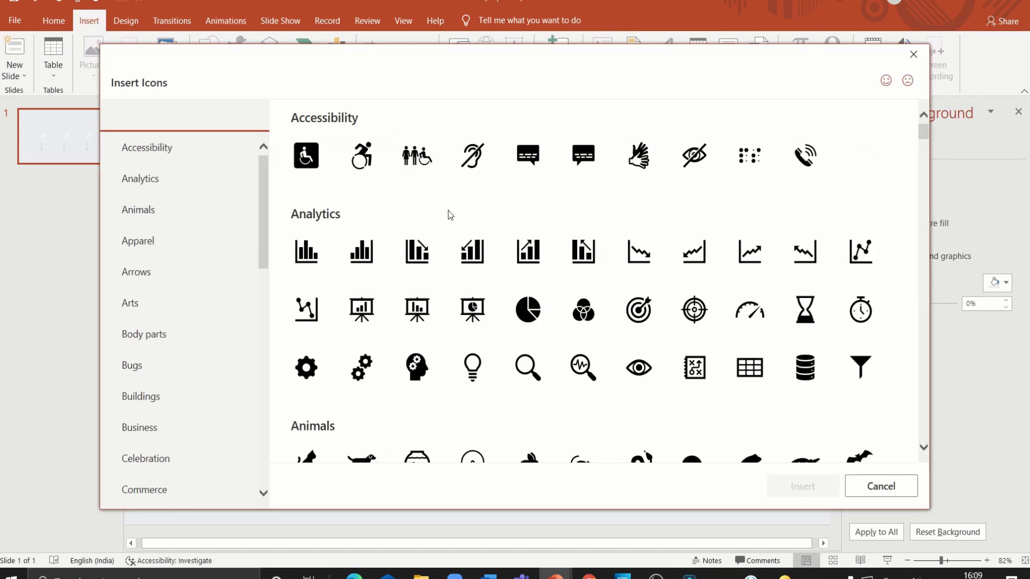
{"action": "left_click", "coordinate": [472, 372]}
{"action": "left_click", "coordinate": [582, 392]}
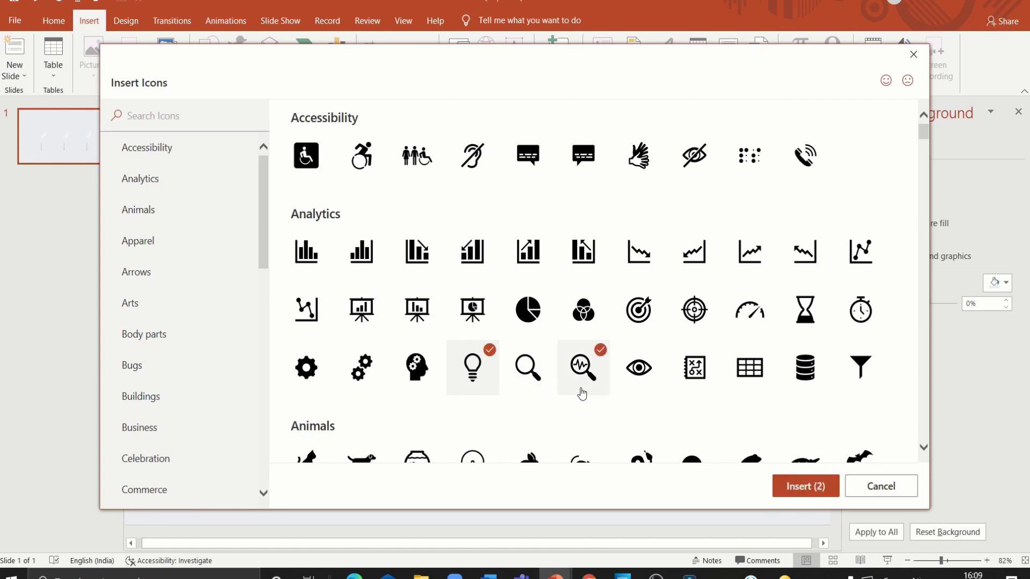
{"action": "left_click", "coordinate": [638, 316]}
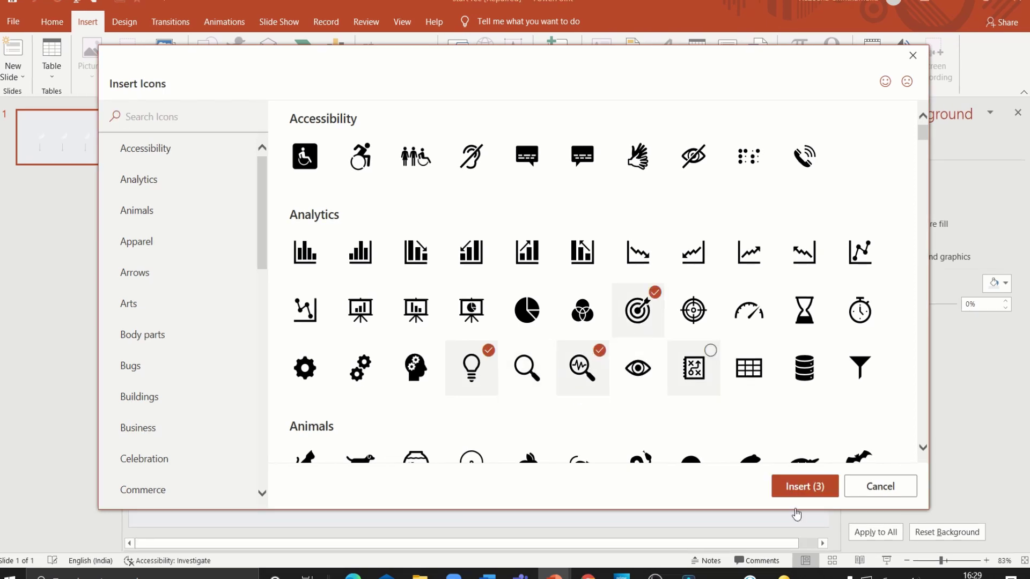
{"action": "left_click", "coordinate": [803, 488]}
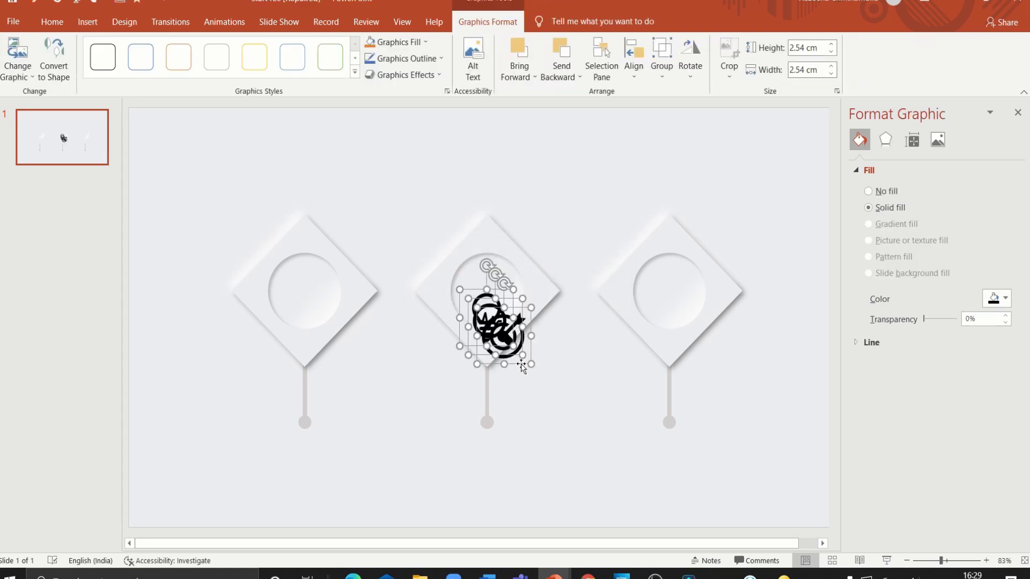
Spread the stacked icons: target in the left, magnifier in the middle, lightbulb in the right circle, then select all three
{"action": "mouse_move", "coordinate": [522, 366]}
{"action": "left_mouse_down"}
{"action": "mouse_move", "coordinate": [603, 424]}
{"action": "mouse_move", "coordinate": [317, 313]}
{"action": "left_mouse_up"}
{"action": "left_click", "coordinate": [546, 439]}
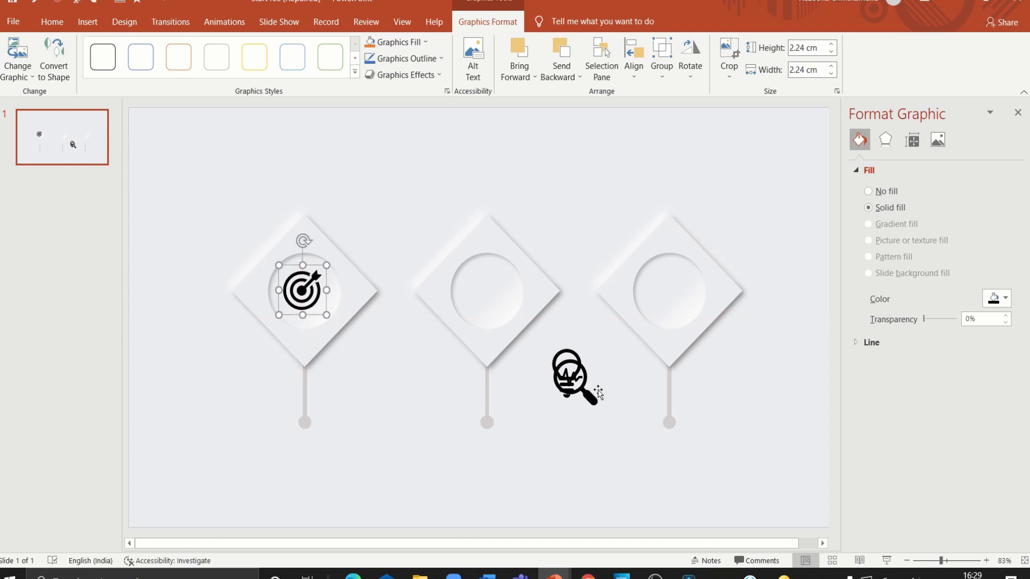
{"action": "left_click_drag", "start_coordinate": [586, 397], "coordinate": [501, 315]}
{"action": "left_click", "coordinate": [582, 382]}
{"action": "left_click_drag", "start_coordinate": [578, 407], "coordinate": [695, 318]}
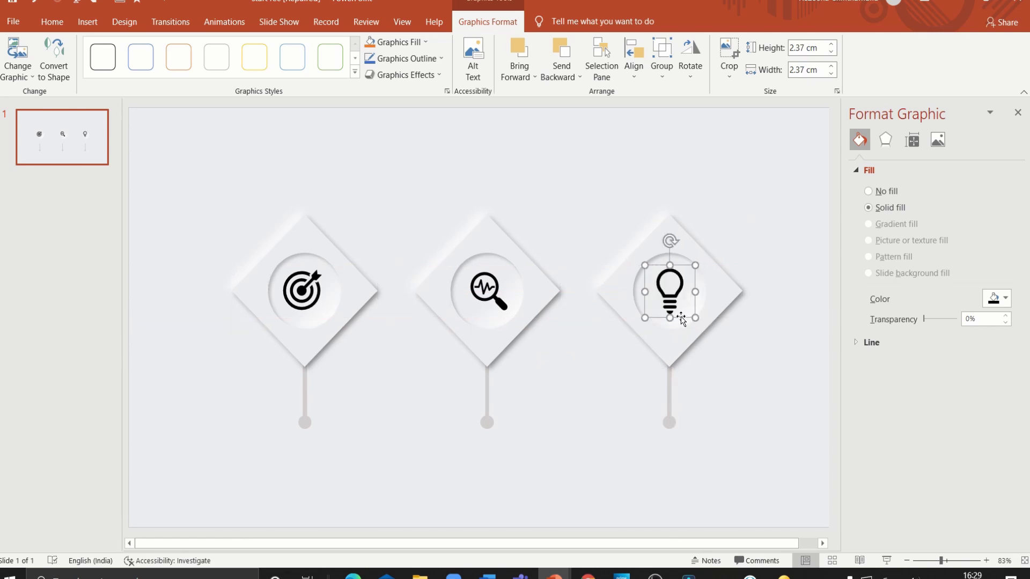
{"action": "left_click", "coordinate": [490, 292], "text": "shift"}
{"action": "left_click", "coordinate": [311, 280], "text": "shift"}
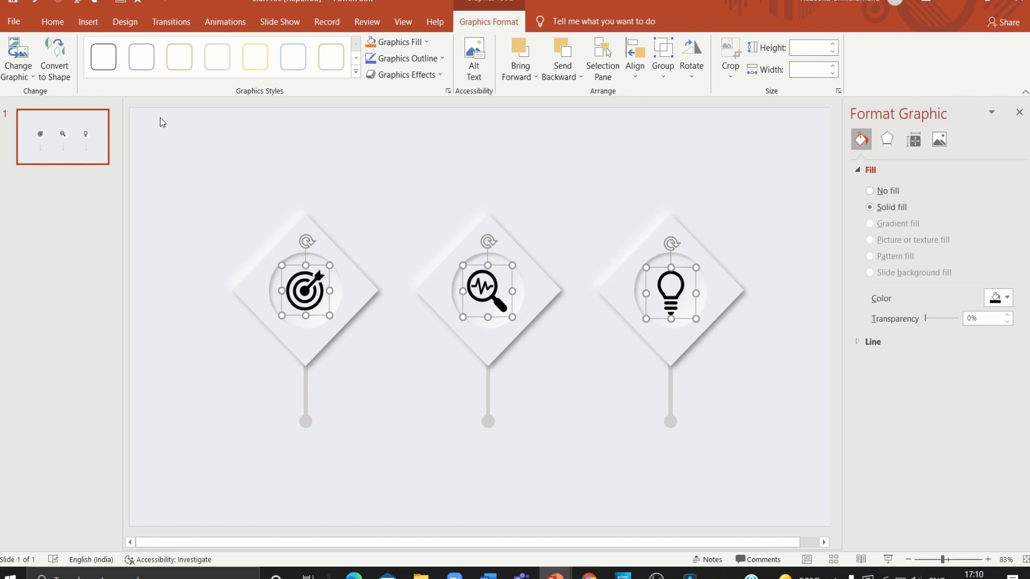
Convert the three icons to shapes and give them a two-stop gradient fill
{"action": "left_click", "coordinate": [61, 81]}
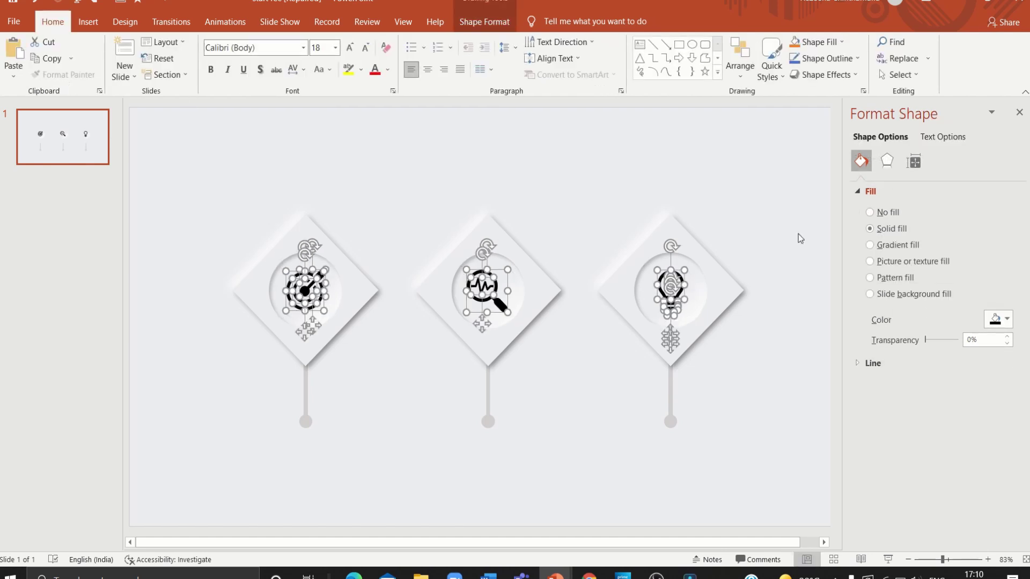
{"action": "left_click", "coordinate": [873, 246]}
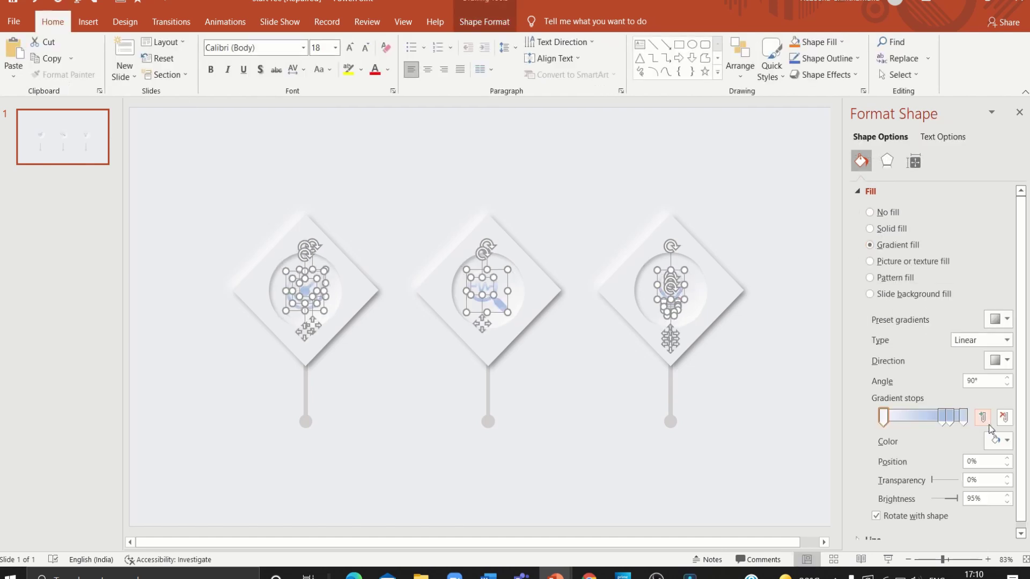
{"action": "left_click", "coordinate": [949, 417]}
{"action": "left_click", "coordinate": [1003, 417]}
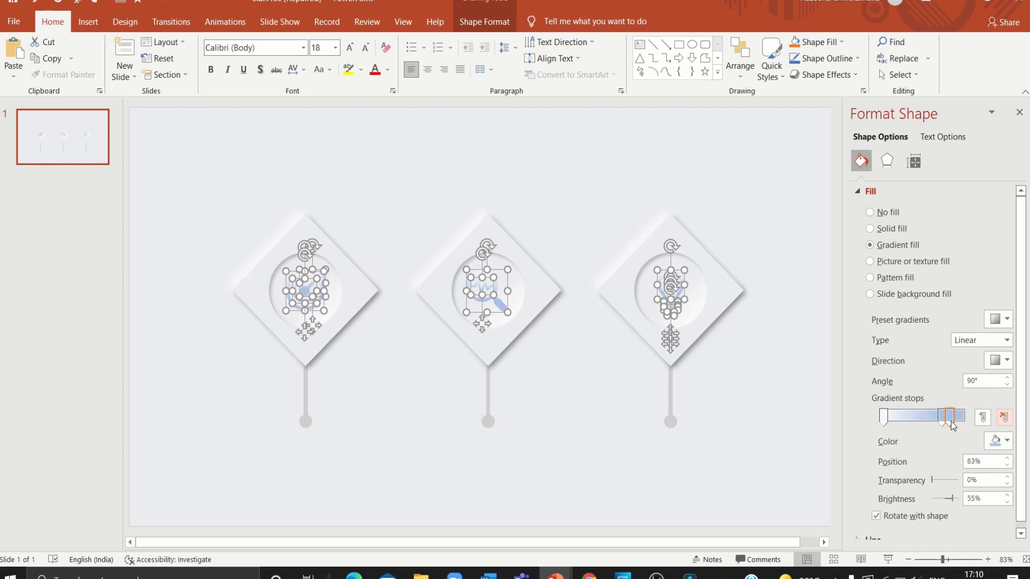
{"action": "left_click", "coordinate": [963, 418]}
{"action": "left_click", "coordinate": [1004, 417]}
{"action": "left_click", "coordinate": [943, 419]}
{"action": "left_click", "coordinate": [1004, 417]}
Colour the gradient stops blue on the right and cyan on the left
{"action": "left_click", "coordinate": [996, 441]}
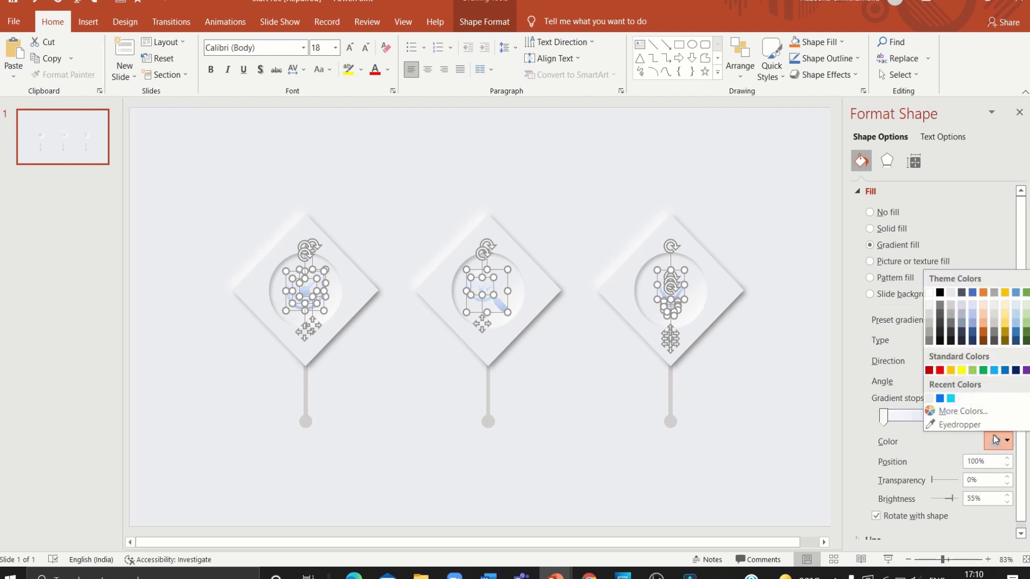
{"action": "left_click", "coordinate": [939, 398]}
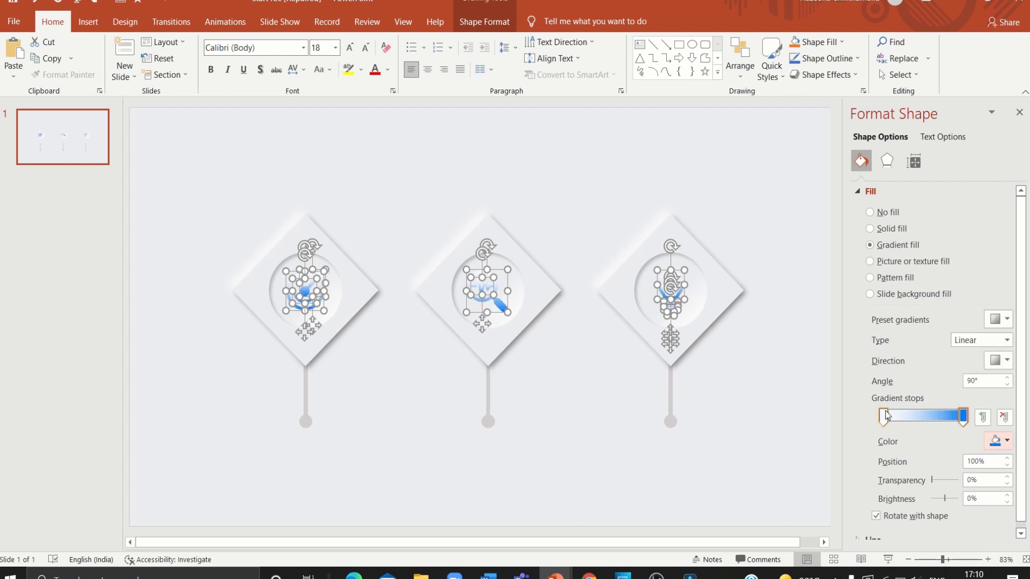
{"action": "left_click_drag", "start_coordinate": [884, 417], "coordinate": [935, 418]}
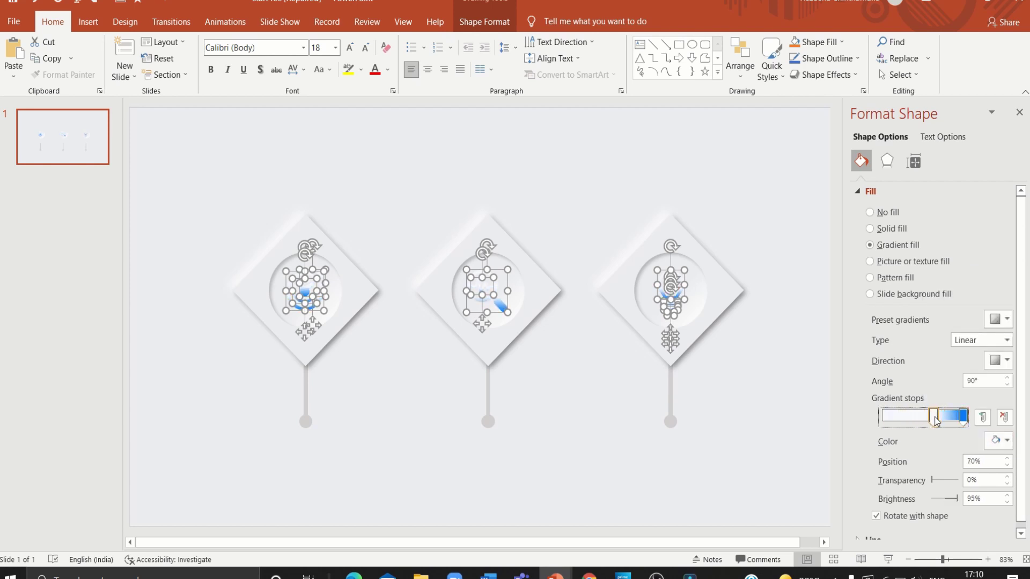
{"action": "left_click", "coordinate": [997, 440]}
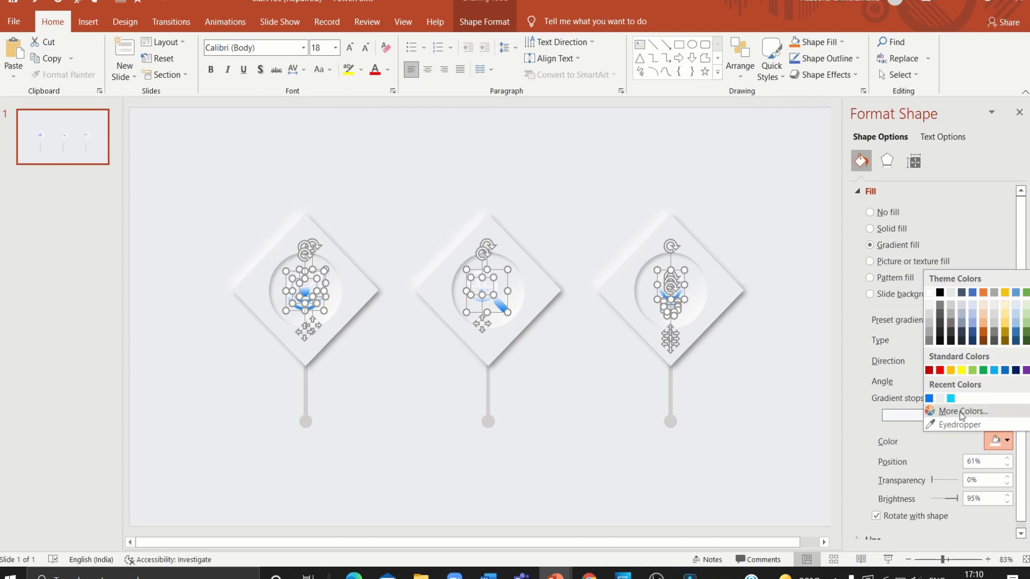
{"action": "left_click", "coordinate": [950, 399]}
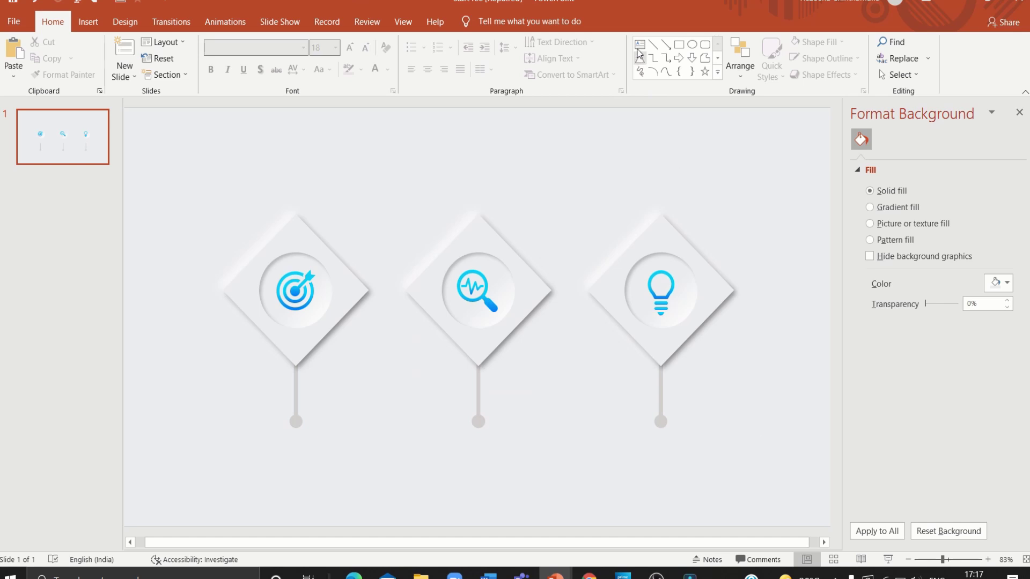
{"action": "left_click", "coordinate": [639, 44]}
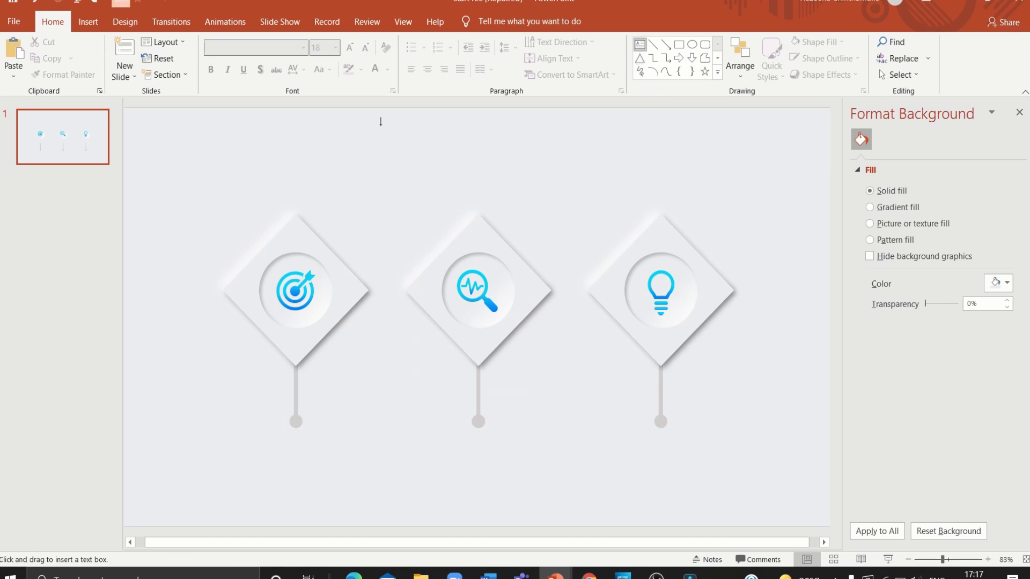
Add a text box at the slide top reading 'neumorphism' in Montserrat Black
{"action": "left_click_drag", "start_coordinate": [381, 128], "coordinate": [664, 176]}
{"action": "type", "text": "neumorphism"}
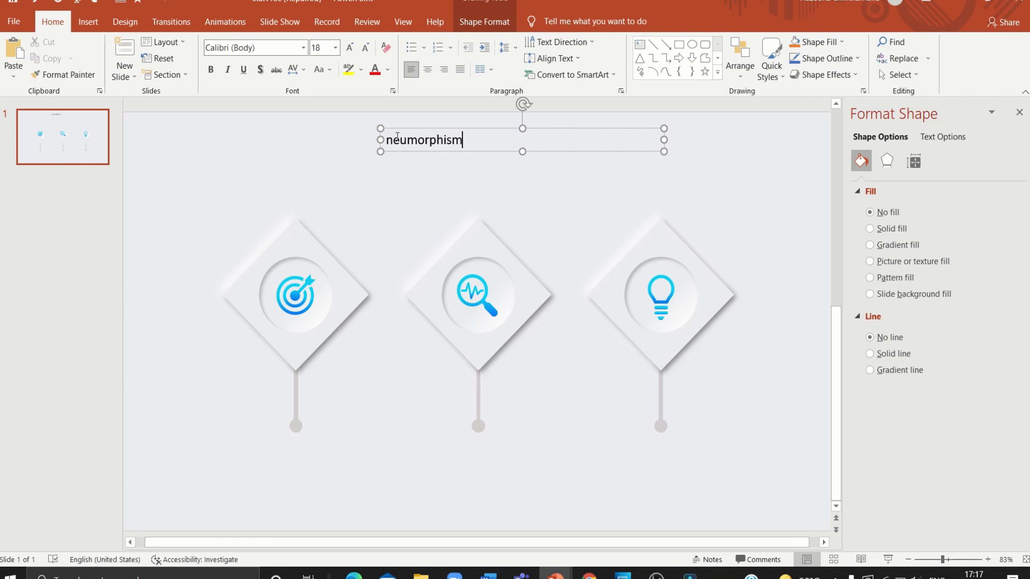
{"action": "double_click", "coordinate": [398, 137]}
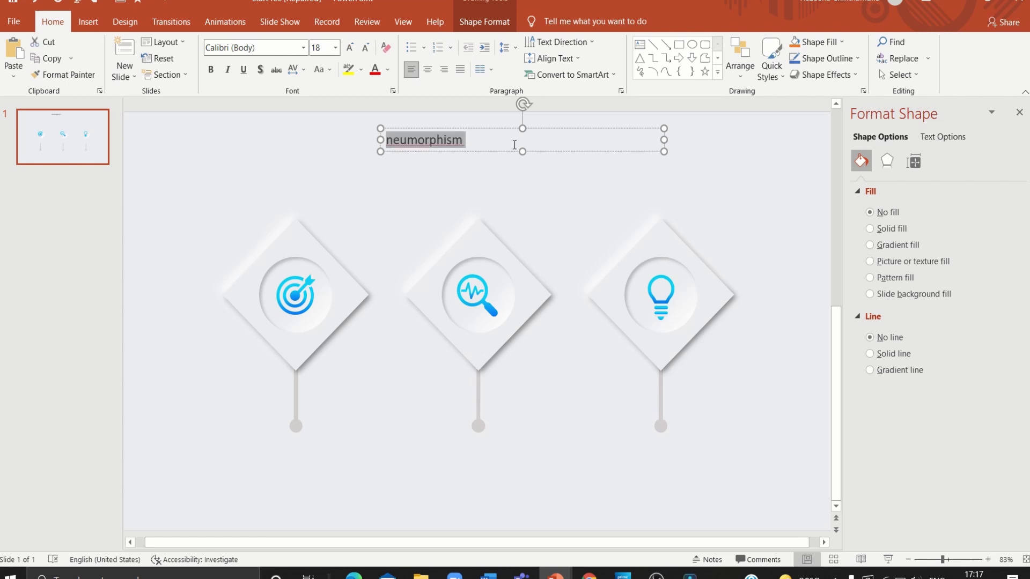
{"action": "left_click", "coordinate": [288, 45]}
{"action": "type", "text": "Montserrat Black"}
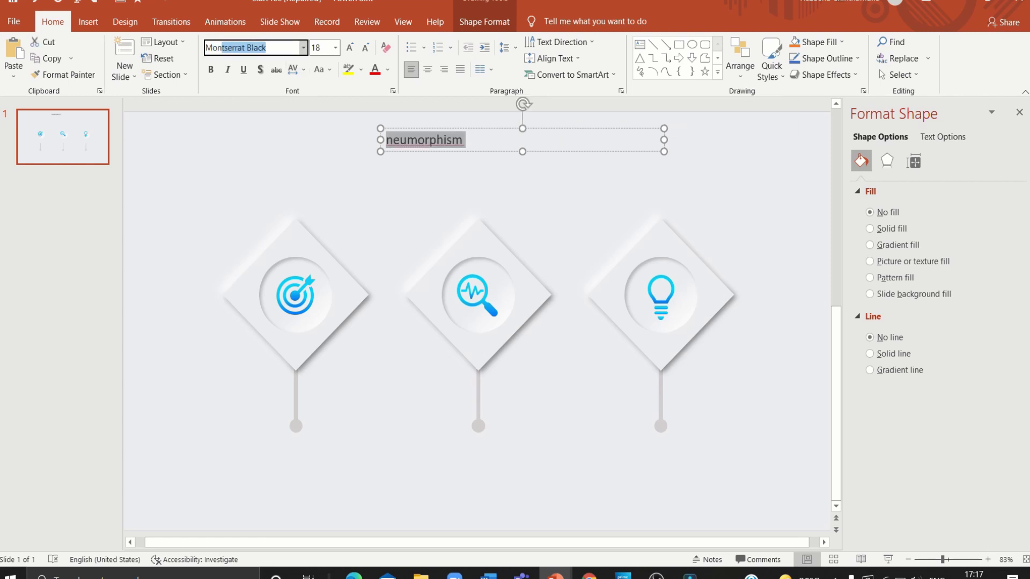
{"action": "key", "text": "Return"}
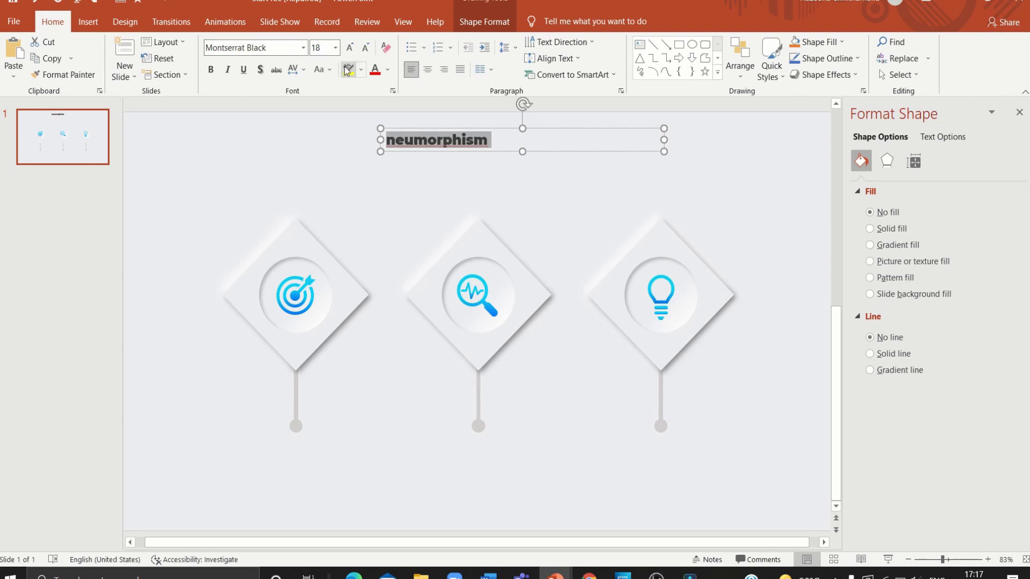
Make the title UPPERCASE at size 60, widen its box and centre it
{"action": "left_click", "coordinate": [324, 69]}
{"action": "left_click", "coordinate": [343, 119]}
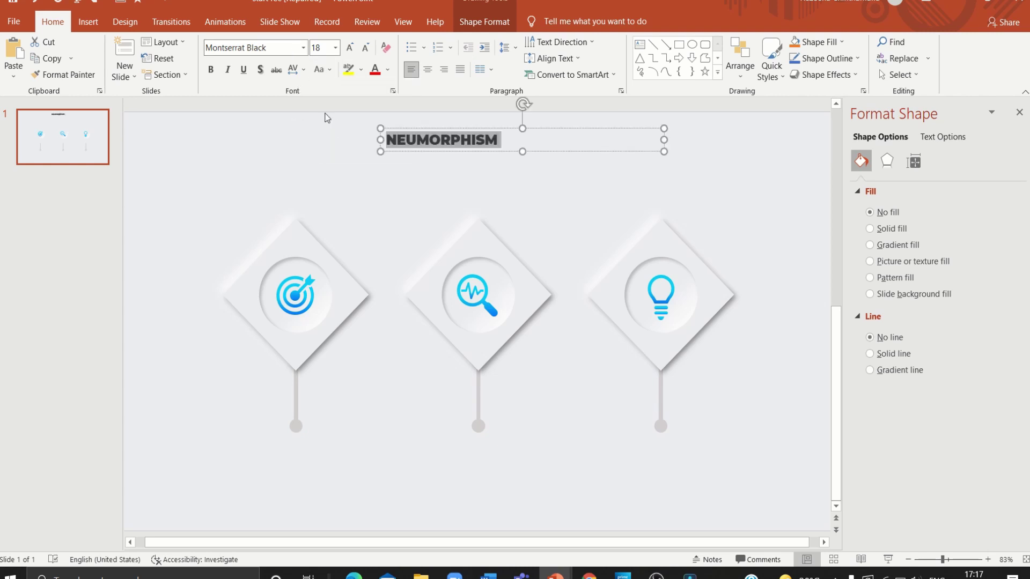
{"action": "left_click", "coordinate": [323, 47]}
{"action": "type", "text": "60"}
{"action": "key", "text": "Return"}
{"action": "left_click_drag", "start_coordinate": [381, 188], "coordinate": [269, 180]}
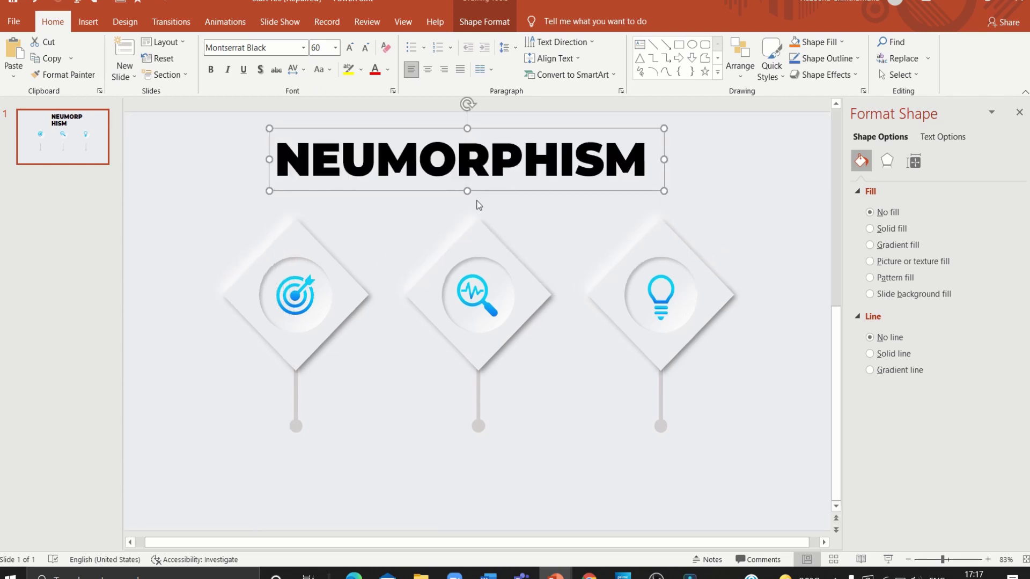
{"action": "left_click_drag", "start_coordinate": [559, 189], "coordinate": [570, 189]}
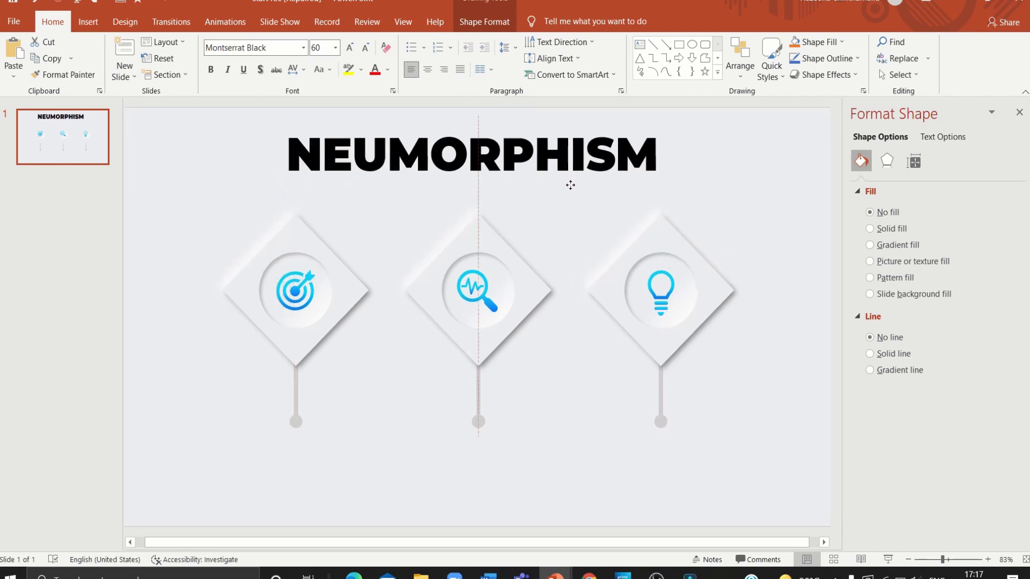
Give the title text a gradient fill with the middle stop shifted left, and draw a text box beneath it
{"action": "left_click", "coordinate": [933, 138]}
{"action": "left_click", "coordinate": [870, 244]}
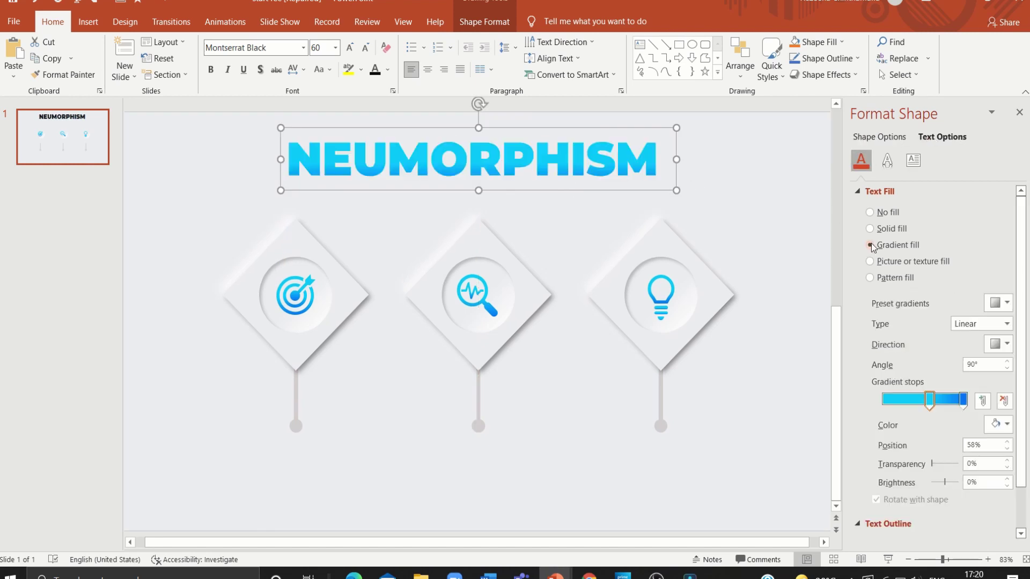
{"action": "mouse_move", "coordinate": [930, 407]}
{"action": "left_mouse_down"}
{"action": "mouse_move", "coordinate": [917, 408]}
{"action": "mouse_move", "coordinate": [945, 401]}
{"action": "mouse_move", "coordinate": [913, 405]}
{"action": "left_mouse_up"}
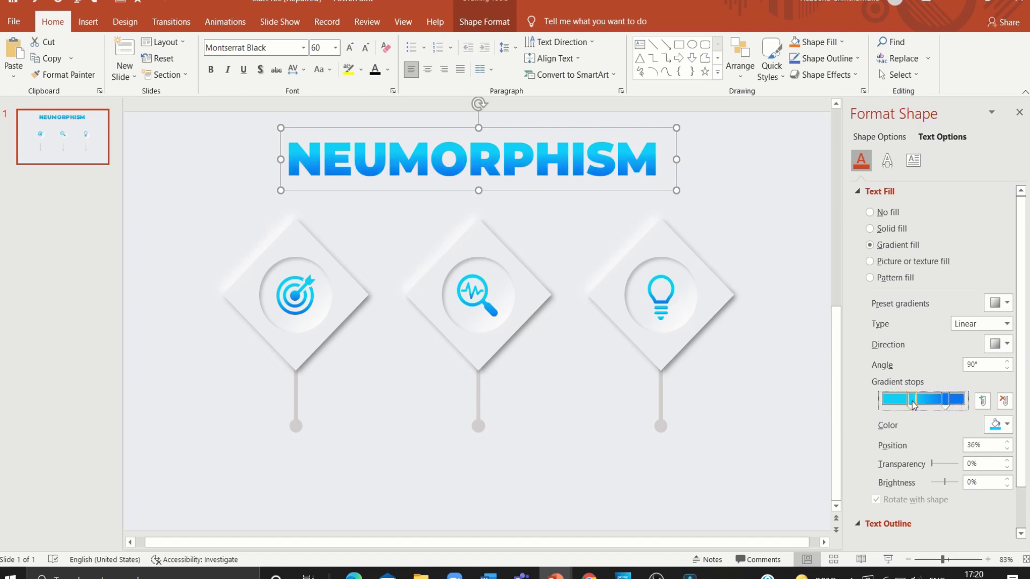
{"action": "left_click", "coordinate": [641, 44]}
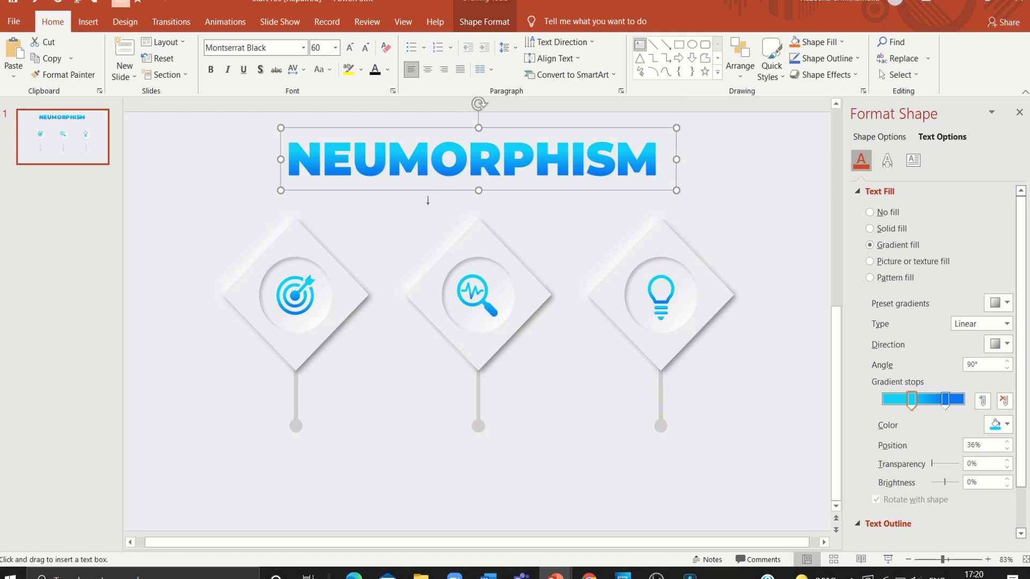
{"action": "left_click_drag", "start_coordinate": [414, 196], "coordinate": [564, 220]}
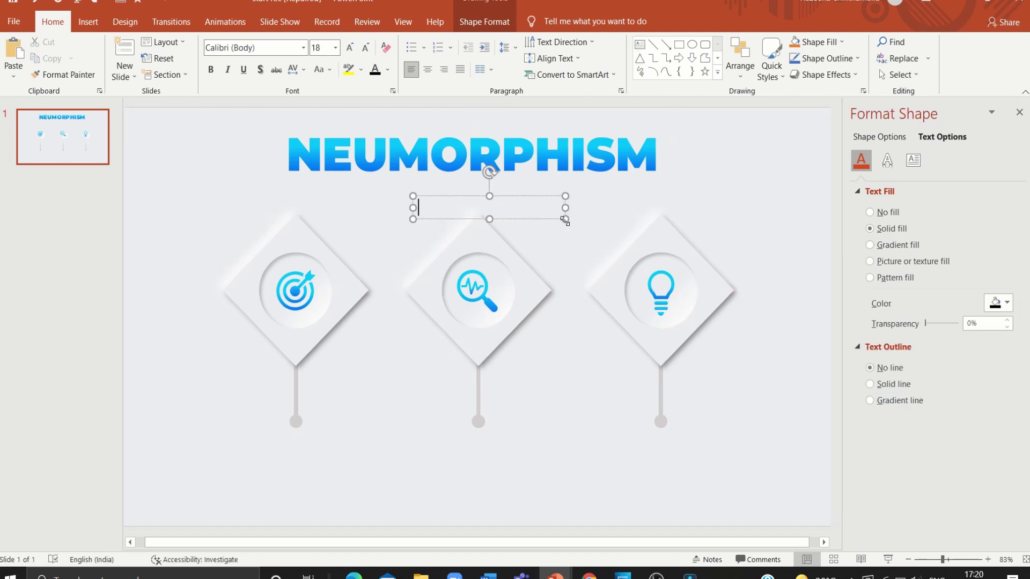
Type 'INFOGRAPHIC' in Montserrat with Very Loose character spacing and trim its box to fit
{"action": "type", "text": "INFOGRAPHIC"}
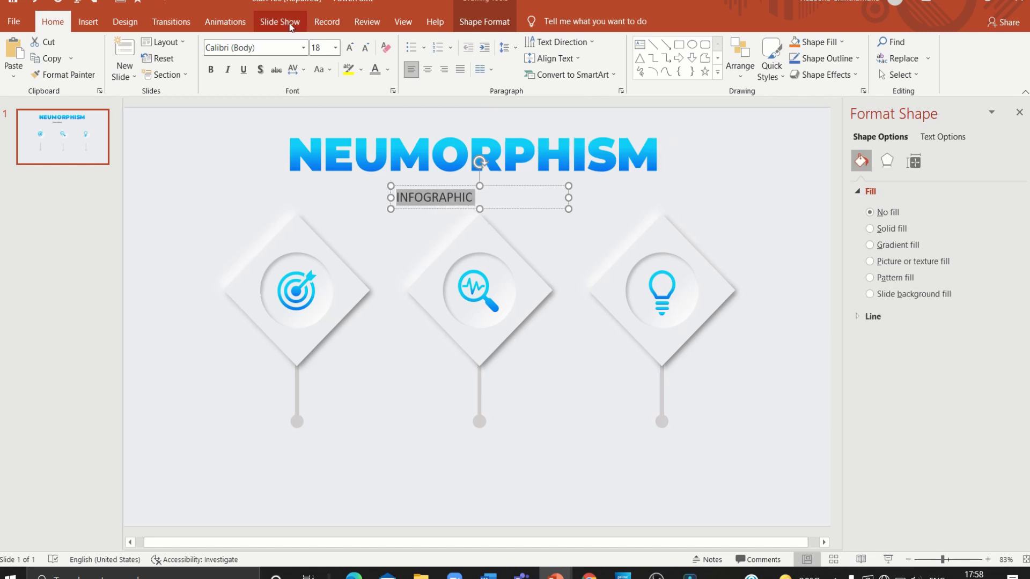
{"action": "left_click", "coordinate": [270, 49]}
{"action": "type", "text": "Mon"}
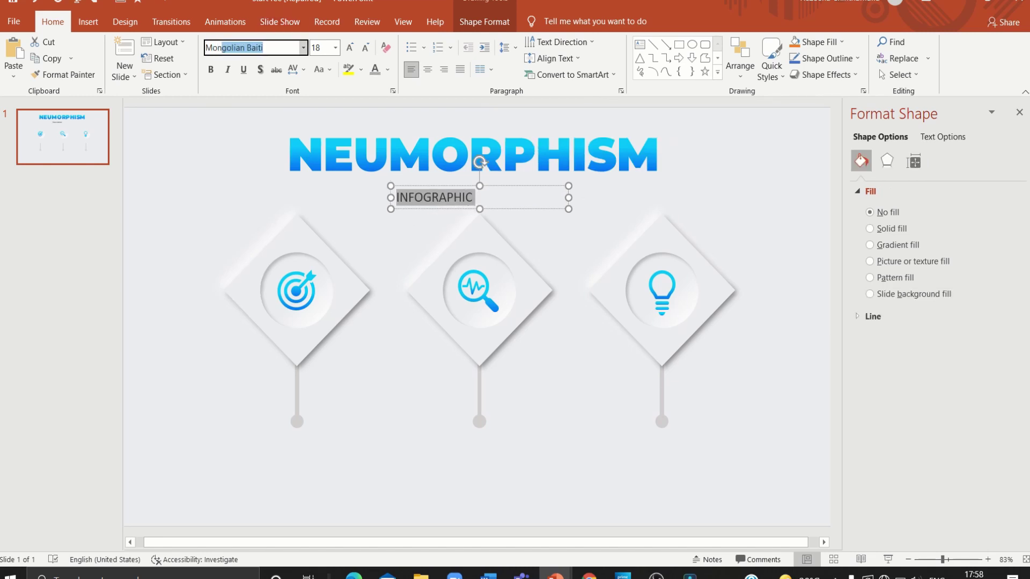
{"action": "type", "text": "tserrat"}
{"action": "key", "text": "Return"}
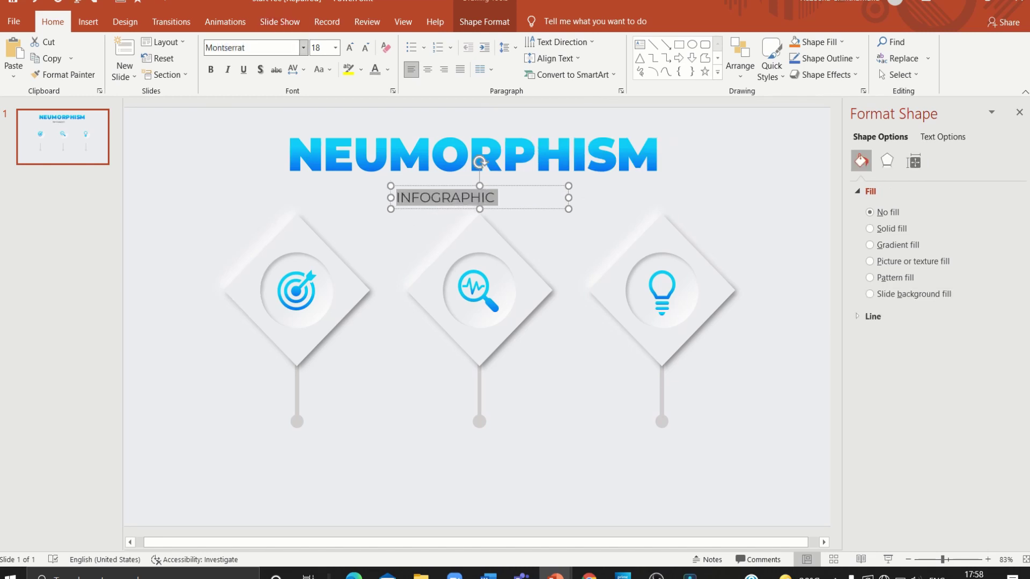
{"action": "left_click", "coordinate": [297, 69]}
{"action": "left_click", "coordinate": [297, 150]}
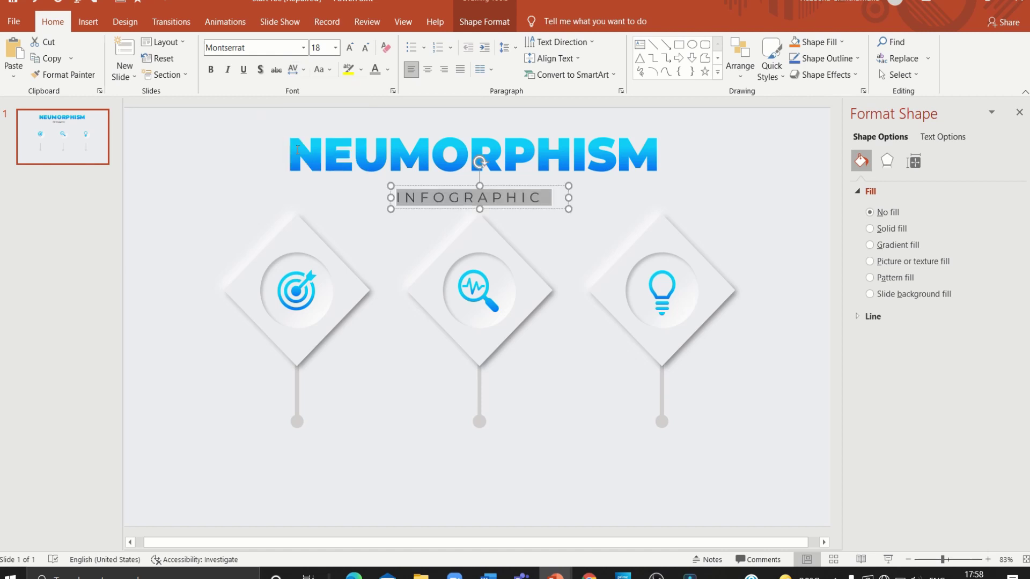
{"action": "left_click", "coordinate": [431, 208]}
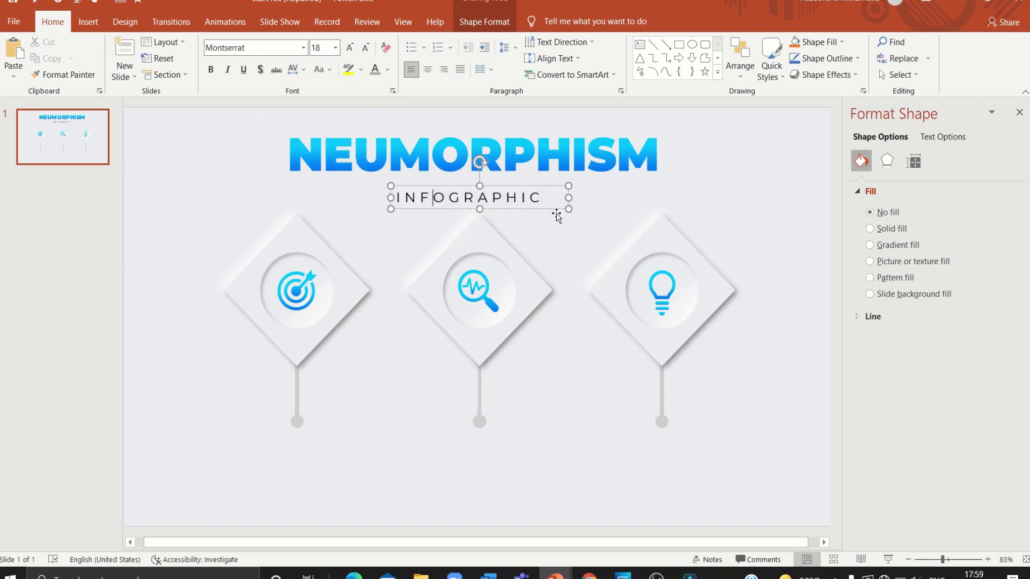
{"action": "left_click_drag", "start_coordinate": [568, 197], "coordinate": [538, 205]}
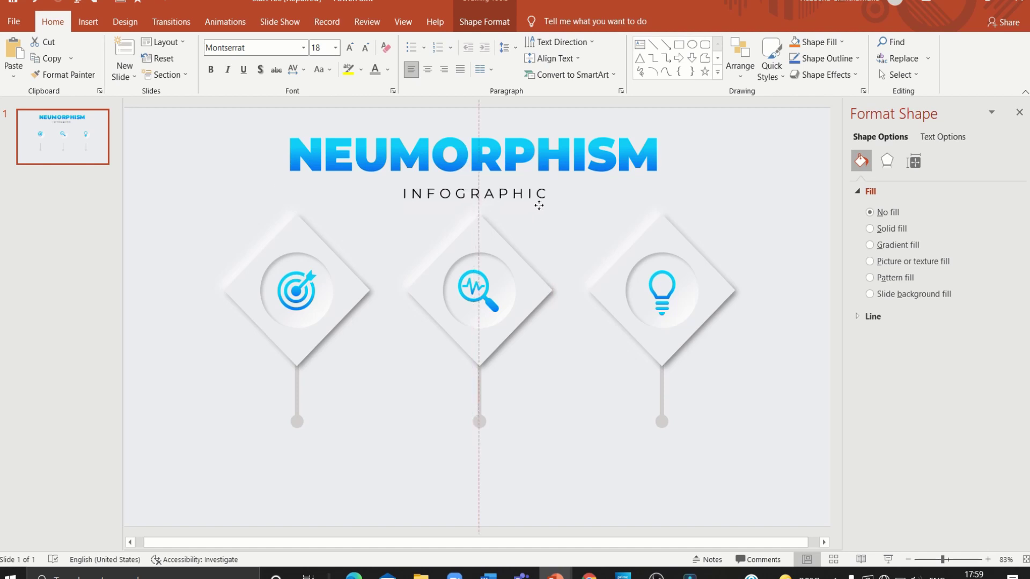
{"action": "left_click", "coordinate": [640, 44]}
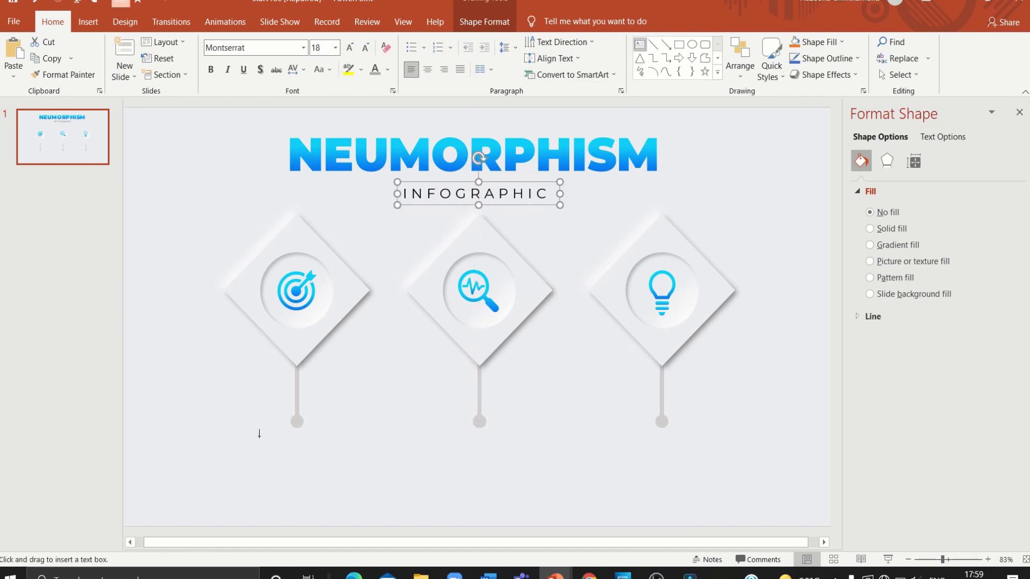
Add a 'TITLE 1' label under the left pin in grey Open Sans Extrabold
{"action": "left_click_drag", "start_coordinate": [260, 444], "coordinate": [333, 470]}
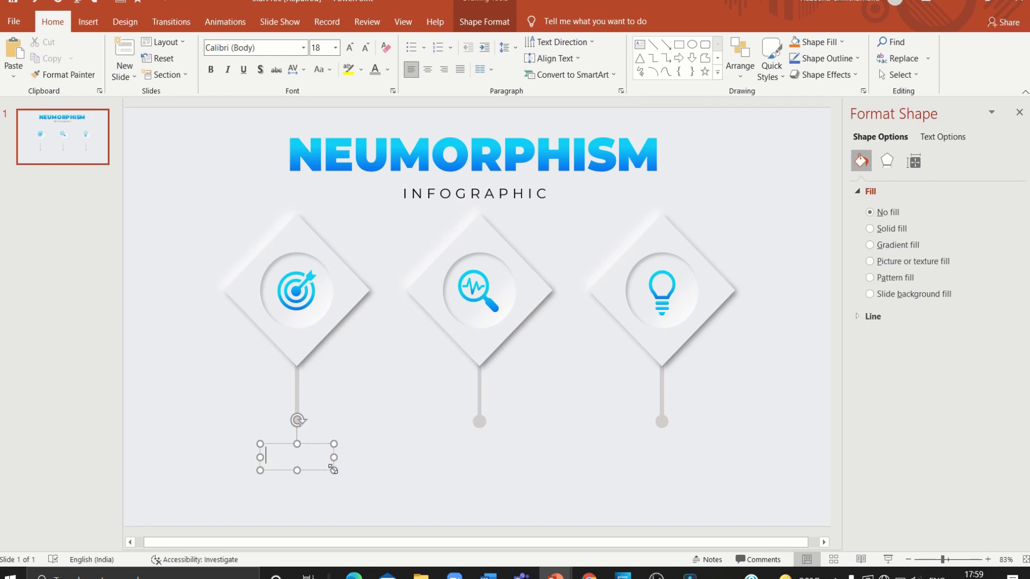
{"action": "type", "text": "TITLE 1"}
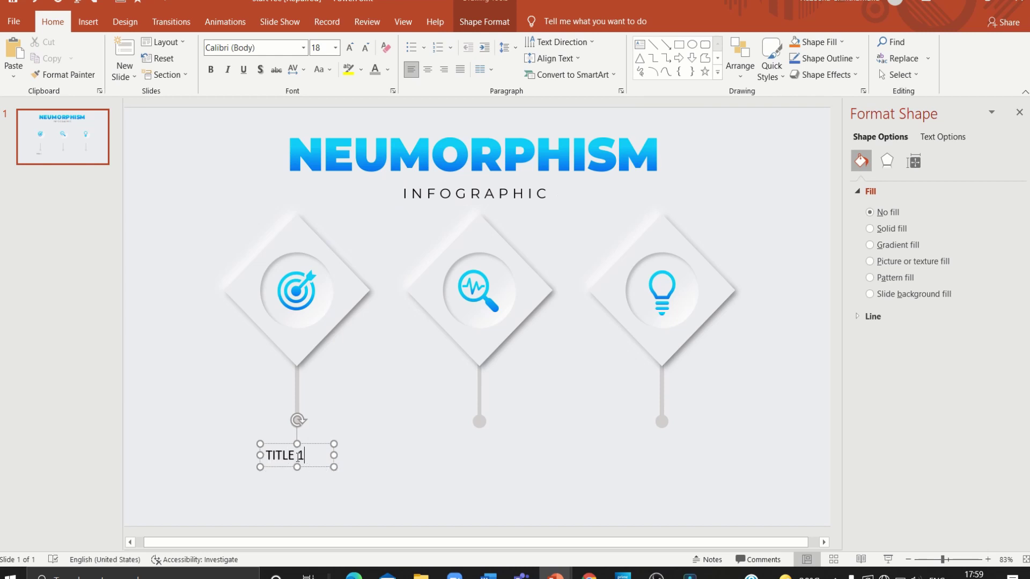
{"action": "triple_click", "coordinate": [267, 454]}
{"action": "left_click", "coordinate": [265, 48]}
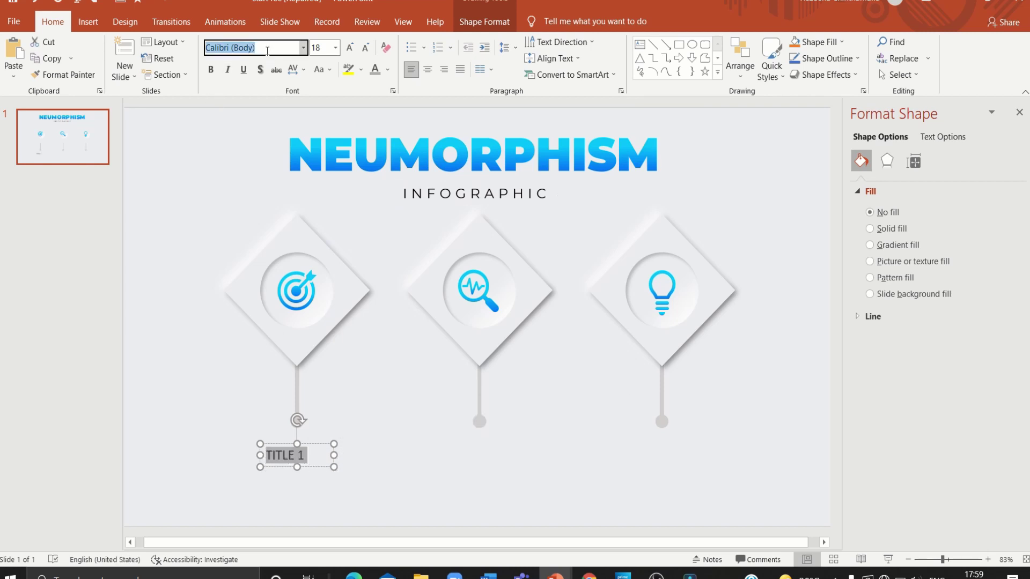
{"action": "type", "text": "Open Sans Extrabold"}
{"action": "key", "text": "Return"}
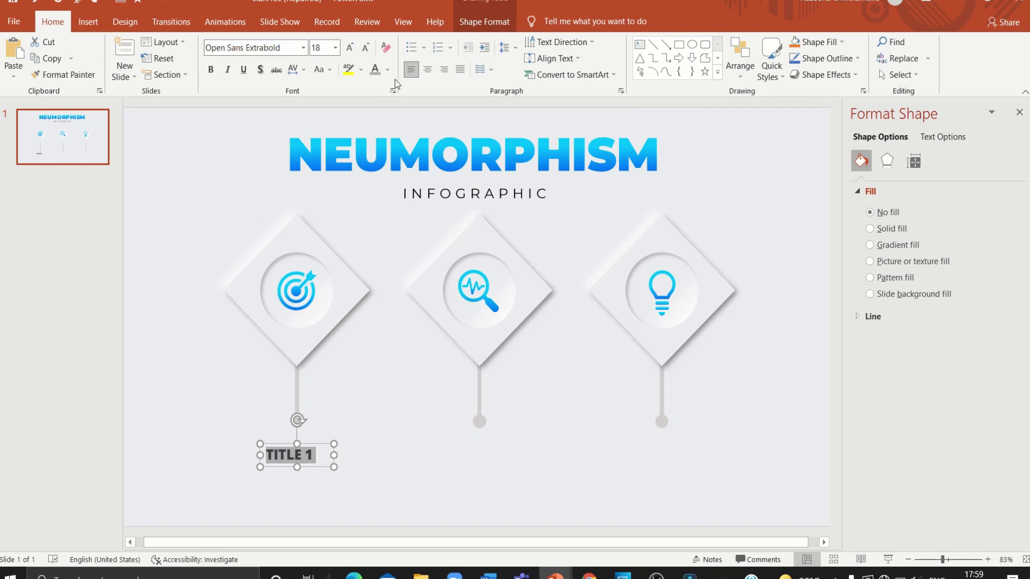
{"action": "left_click", "coordinate": [387, 70]}
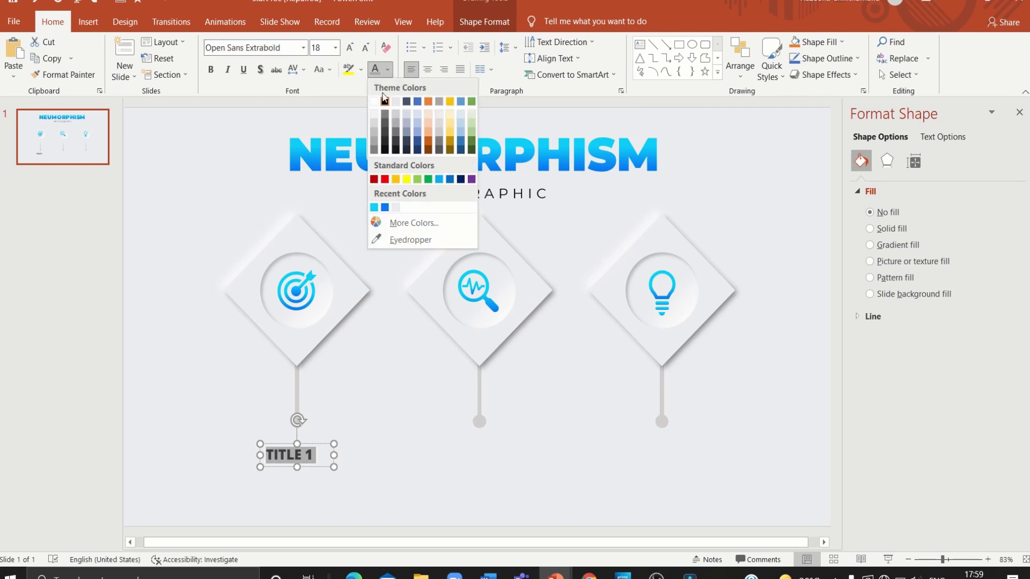
{"action": "left_click", "coordinate": [397, 131]}
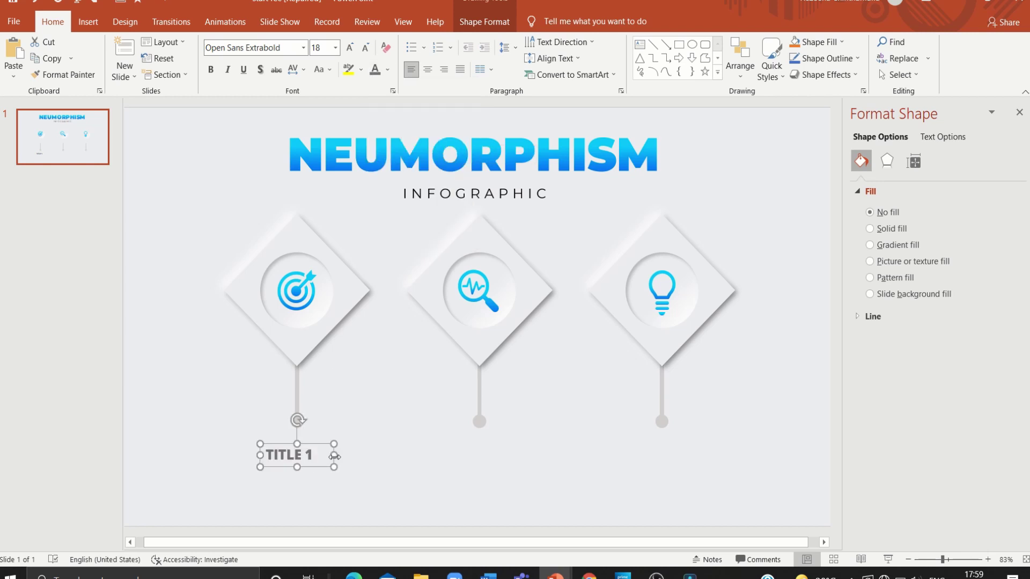
{"action": "left_click_drag", "start_coordinate": [333, 455], "coordinate": [314, 456]}
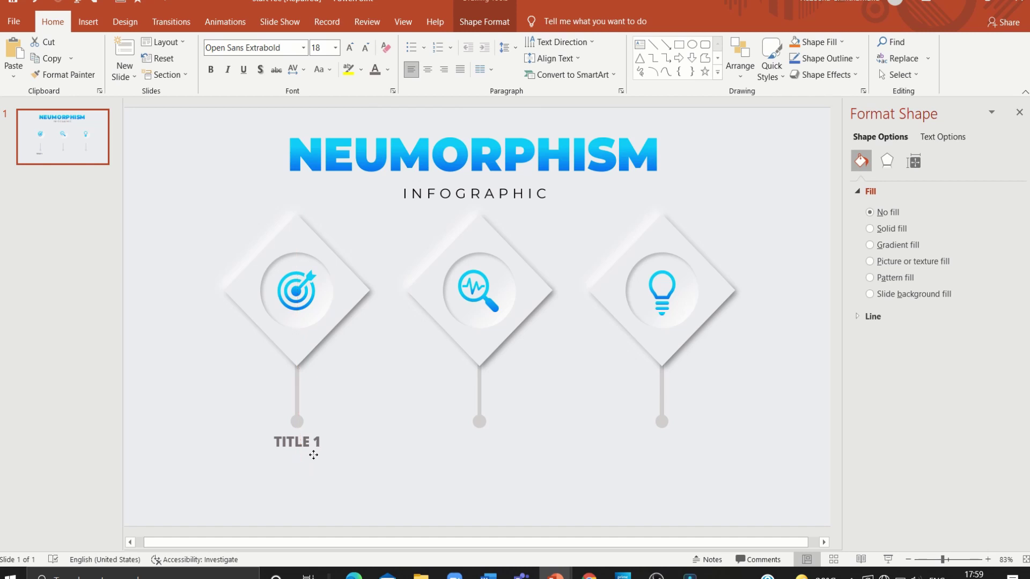
Duplicate the label under the middle and right pins, renumbered 'TITLE 2' and 'TITLE 3'
{"action": "key", "text": "ctrl+d"}
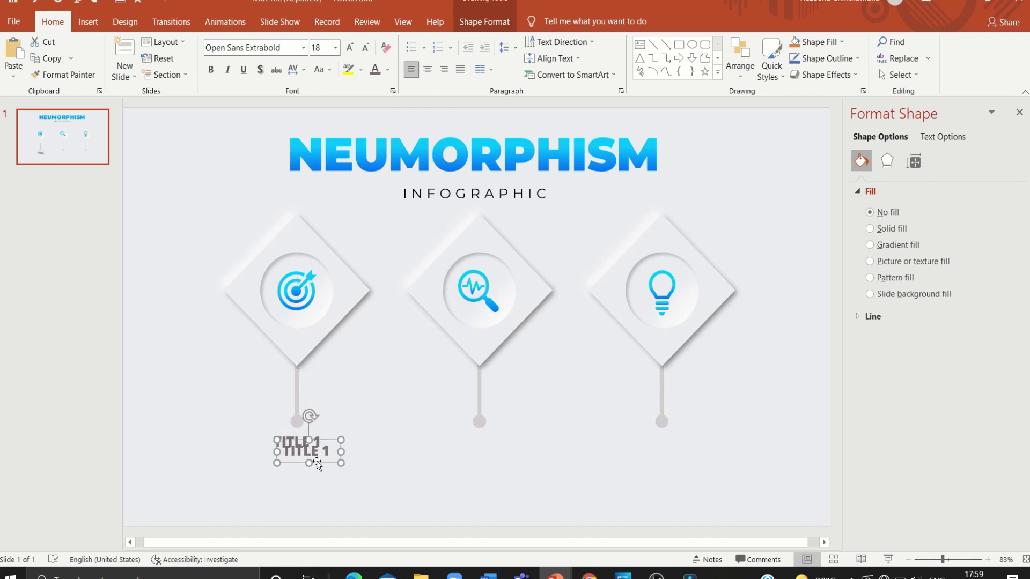
{"action": "left_click_drag", "start_coordinate": [317, 464], "coordinate": [490, 454]}
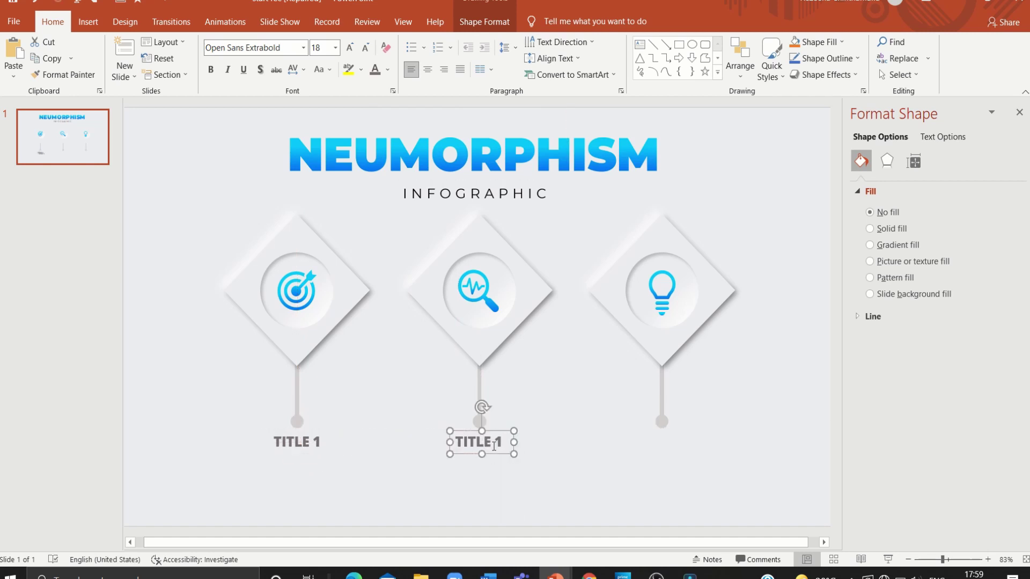
{"action": "double_click", "coordinate": [497, 441]}
{"action": "type", "text": "2"}
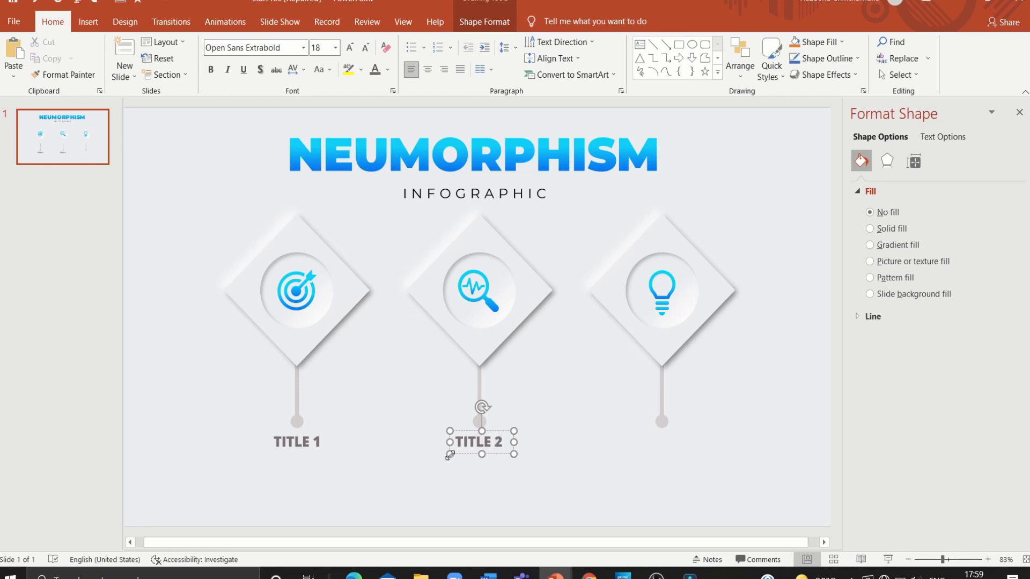
{"action": "left_click", "coordinate": [450, 457]}
{"action": "key", "text": "ctrl+d"}
{"action": "double_click", "coordinate": [680, 442]}
{"action": "type", "text": "3"}
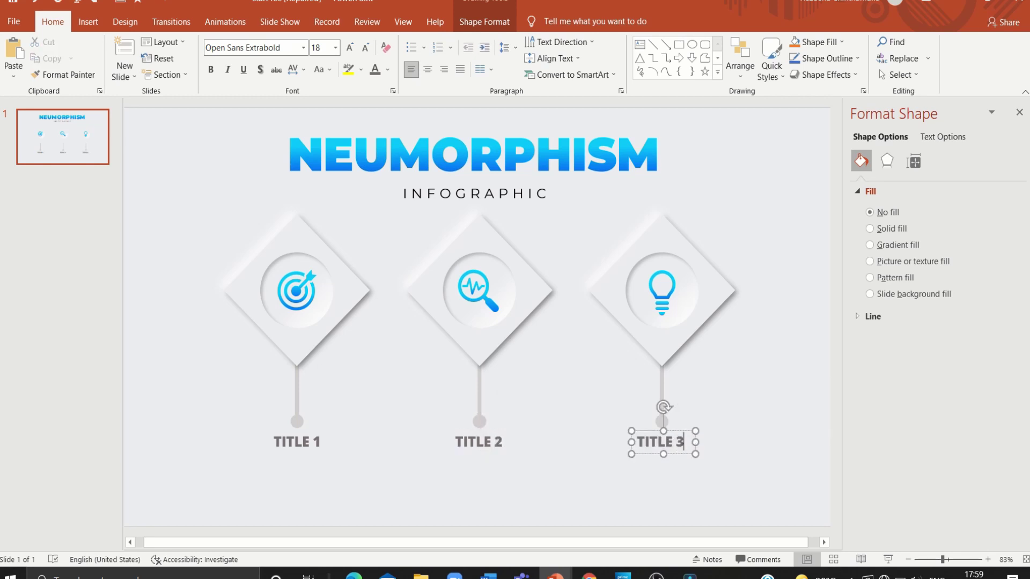
{"action": "left_click", "coordinate": [639, 44]}
{"action": "left_click_drag", "start_coordinate": [243, 460], "coordinate": [426, 510]}
Add a one-sentence =LOREM() caption at 12 pt, narrowed to two lines under TITLE 1
{"action": "type", "text": "=LORE"}
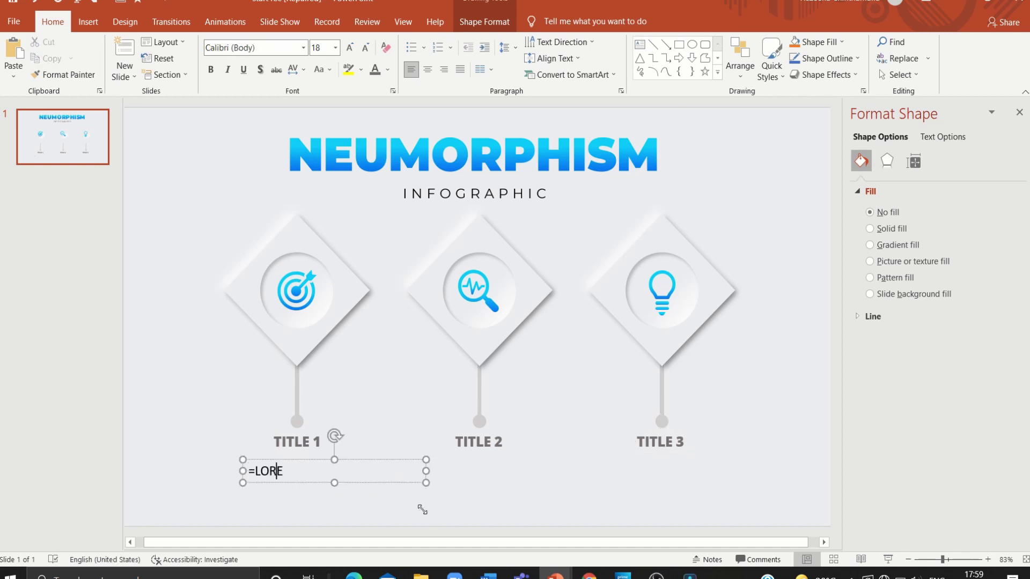
{"action": "type", "text": "M()"}
{"action": "key", "text": "Return"}
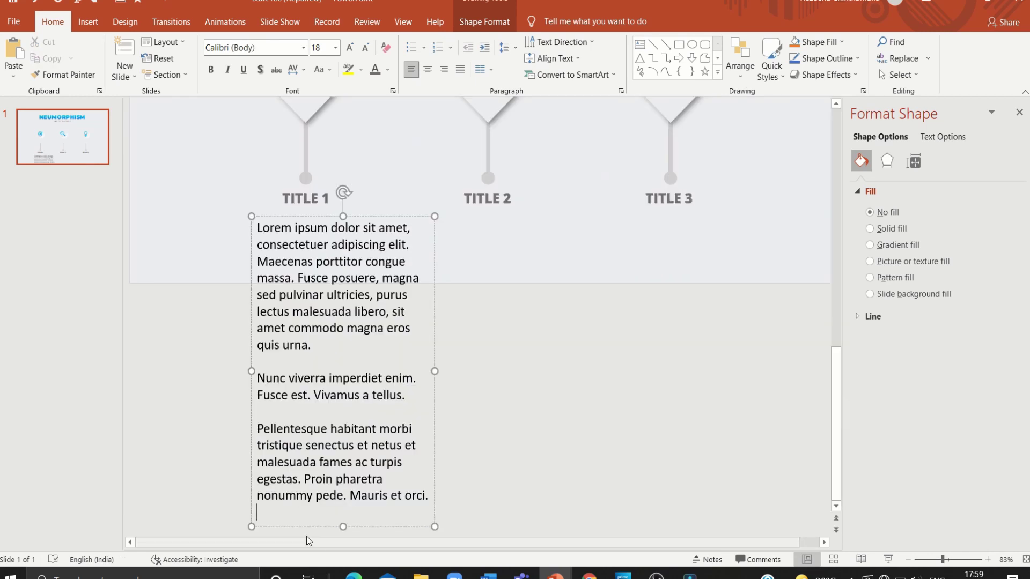
{"action": "left_click_drag", "start_coordinate": [275, 509], "coordinate": [259, 262]}
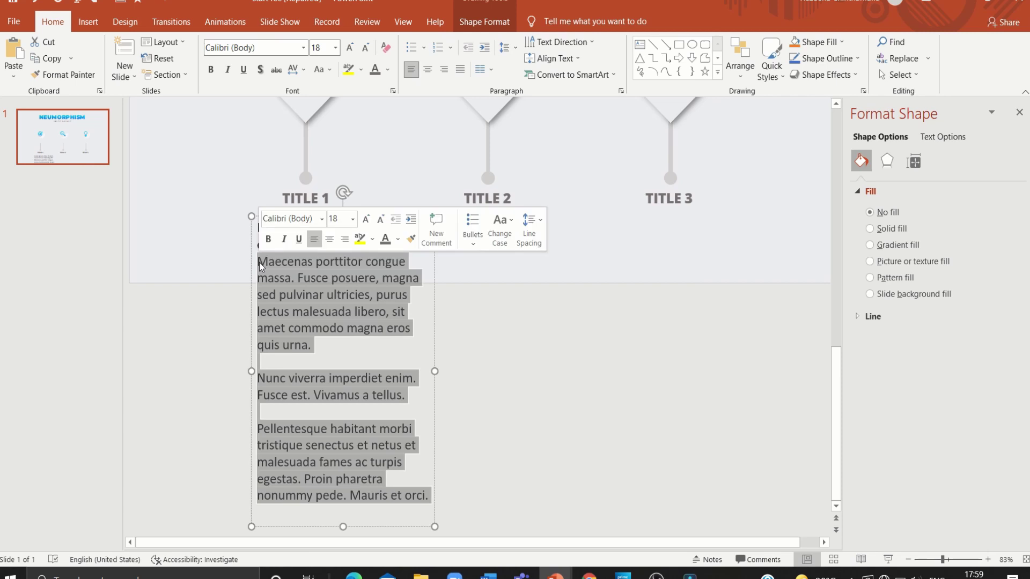
{"action": "key", "text": "BackSpace"}
{"action": "left_click_drag", "start_coordinate": [258, 472], "coordinate": [410, 488]}
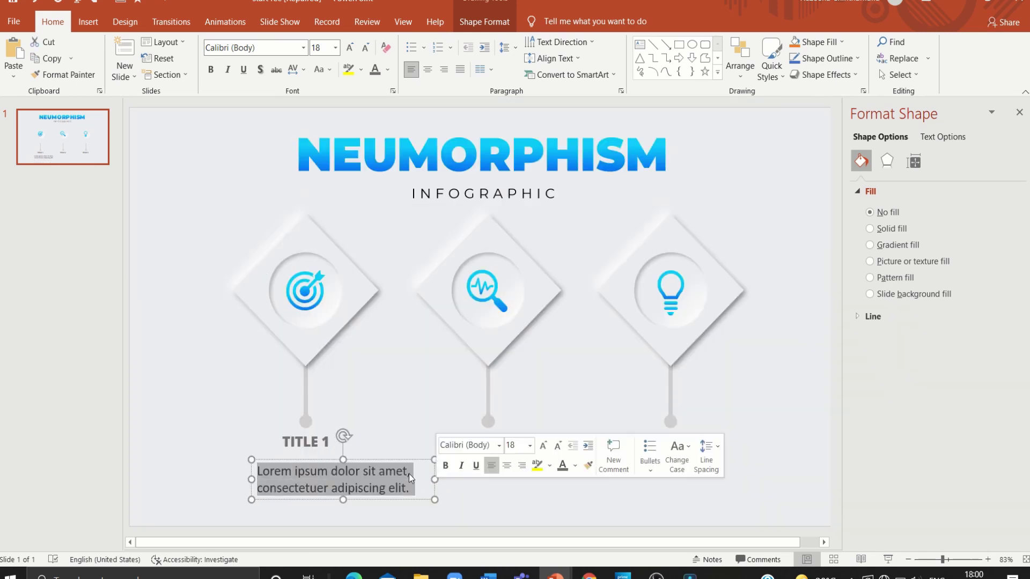
{"action": "left_click", "coordinate": [364, 48]}
{"action": "left_click", "coordinate": [364, 48]}
{"action": "left_click", "coordinate": [364, 49]}
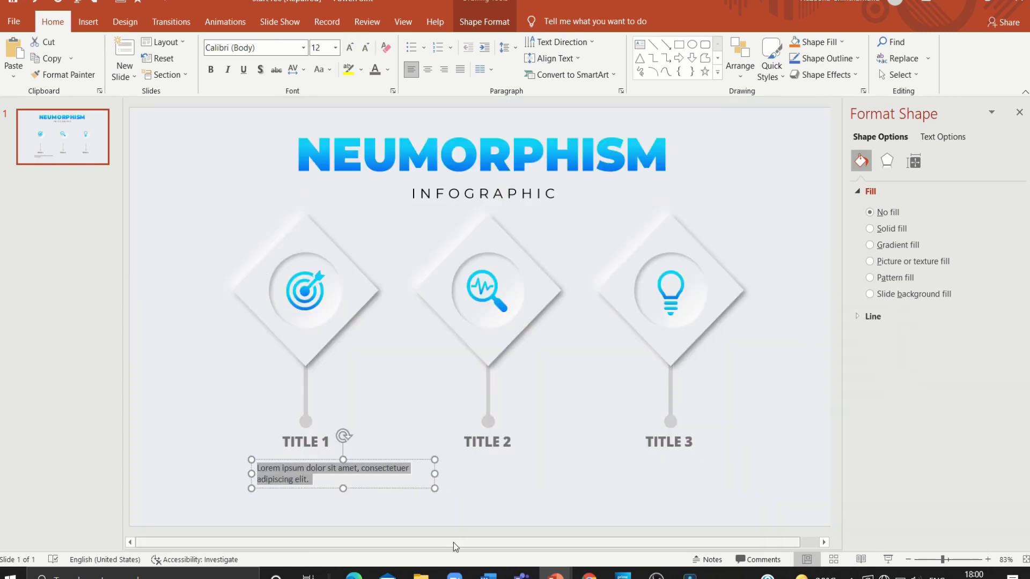
{"action": "left_click_drag", "start_coordinate": [435, 473], "coordinate": [362, 479]}
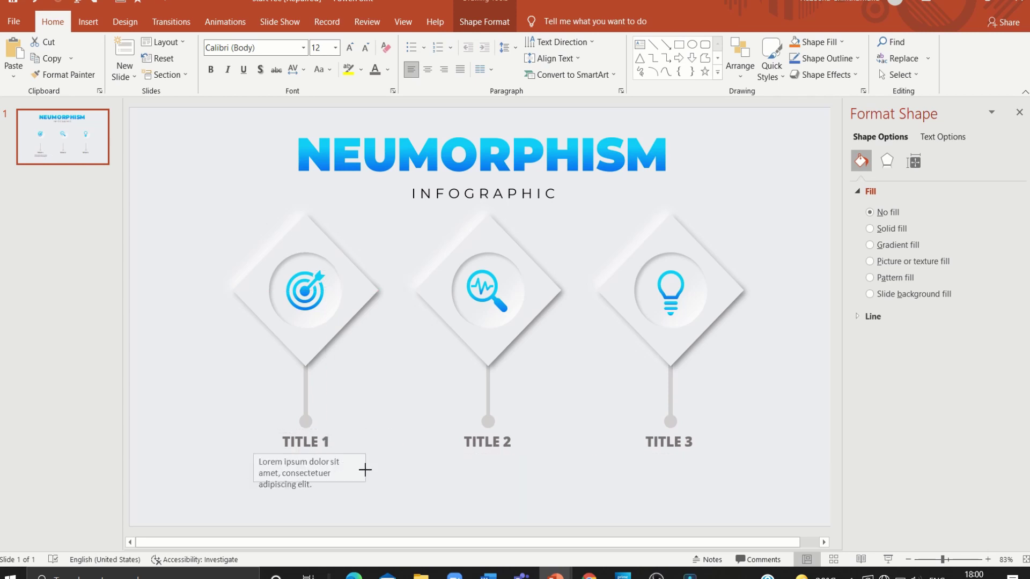
{"action": "left_click_drag", "start_coordinate": [357, 480], "coordinate": [354, 476]}
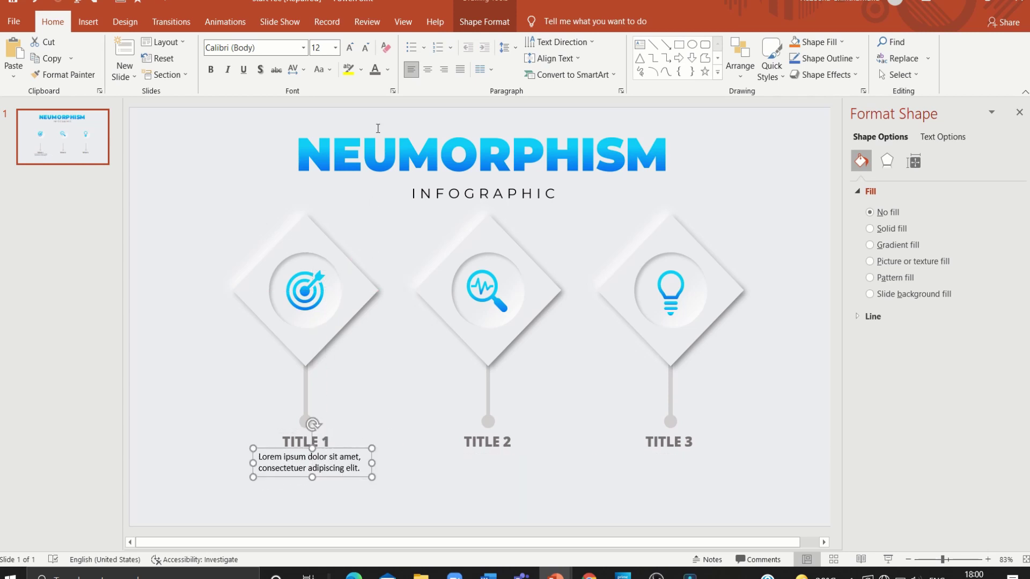
Copy the caption under TITLE 2 and TITLE 3, then start the slideshow with F5
{"action": "left_click", "coordinate": [387, 69]}
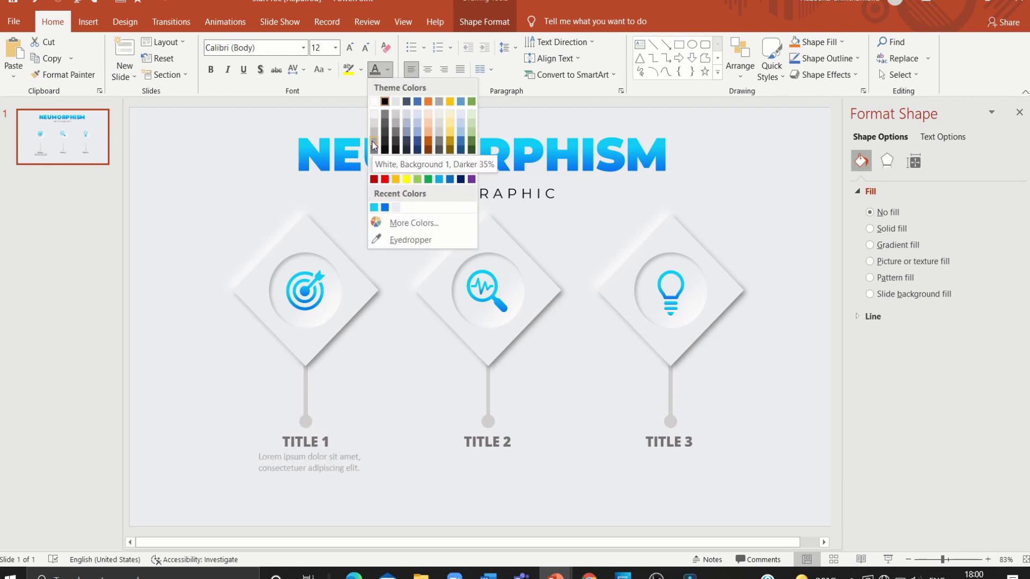
{"action": "key", "text": "Escape"}
{"action": "key", "text": "ctrl+d"}
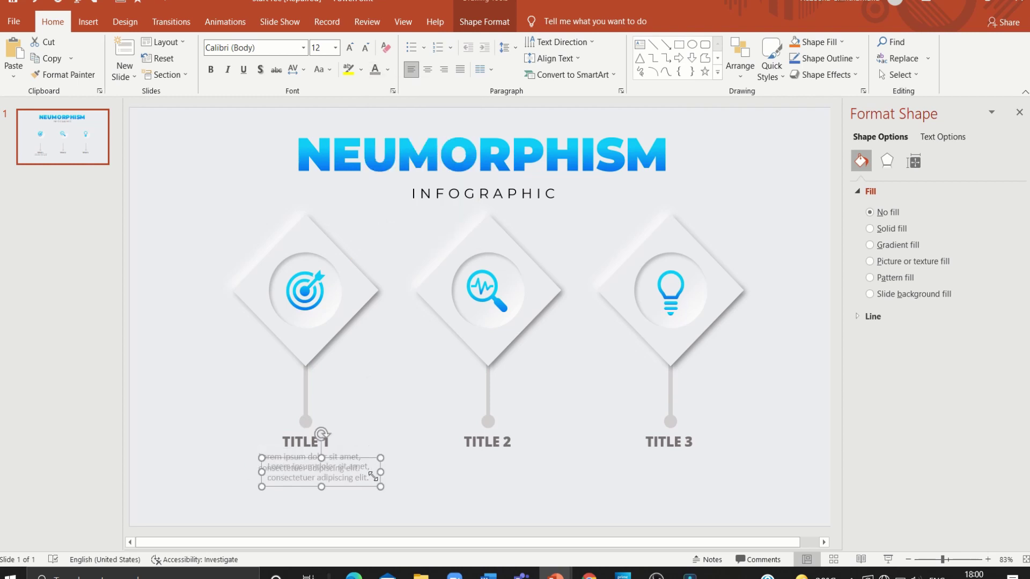
{"action": "left_click_drag", "start_coordinate": [363, 488], "coordinate": [536, 477]}
{"action": "key", "text": "ctrl+d"}
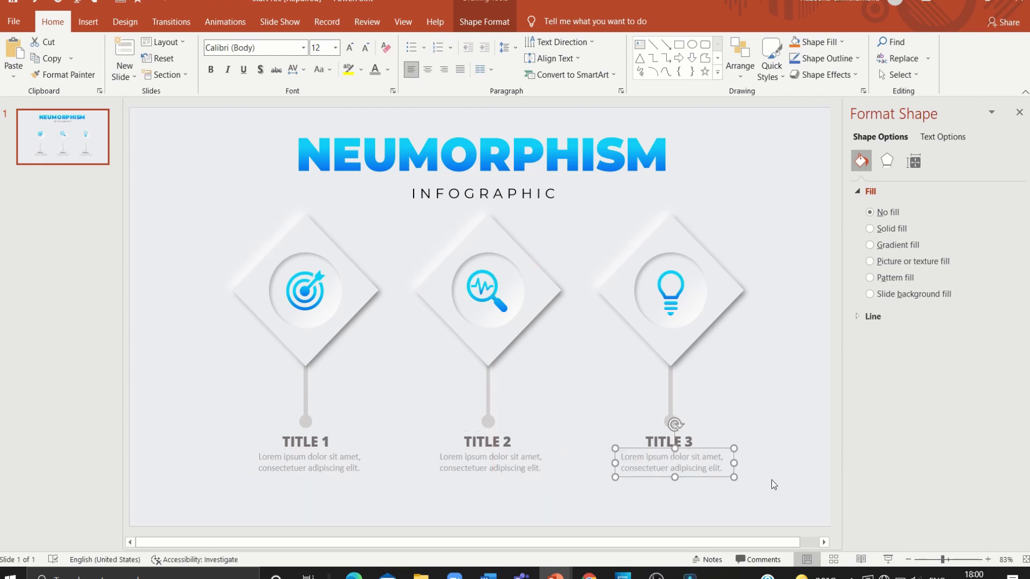
{"action": "left_click", "coordinate": [771, 480]}
{"action": "key", "text": "F5"}
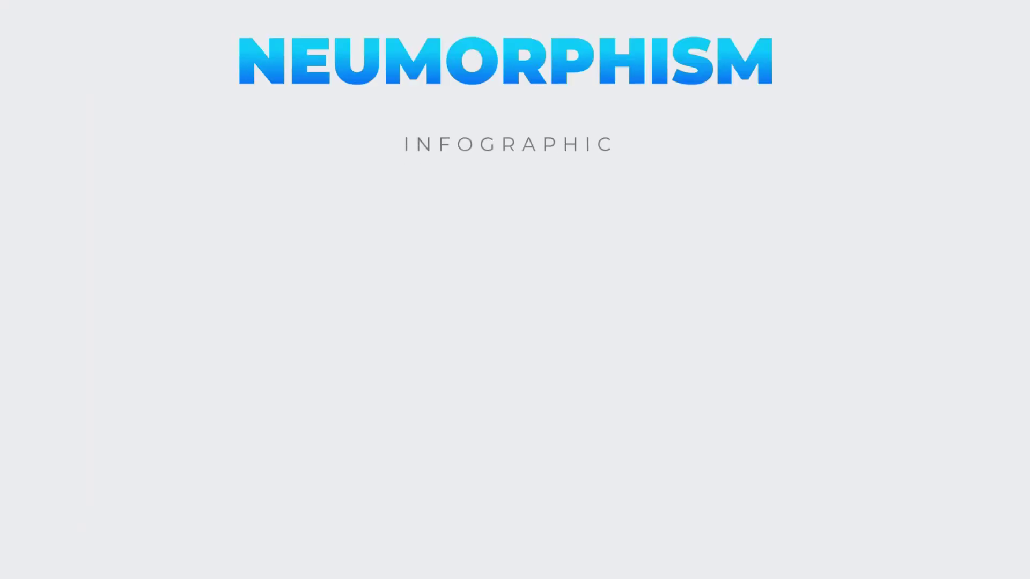